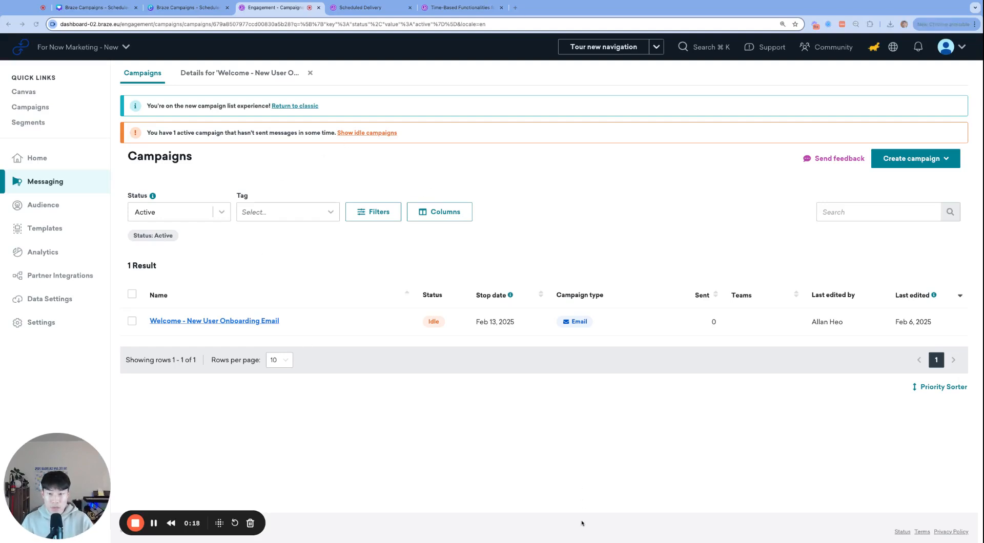
Open the Welcome - New User Onboarding Email campaign for editing and go to its Schedule Delivery stage
{"action": "left_click", "coordinate": [254, 75]}
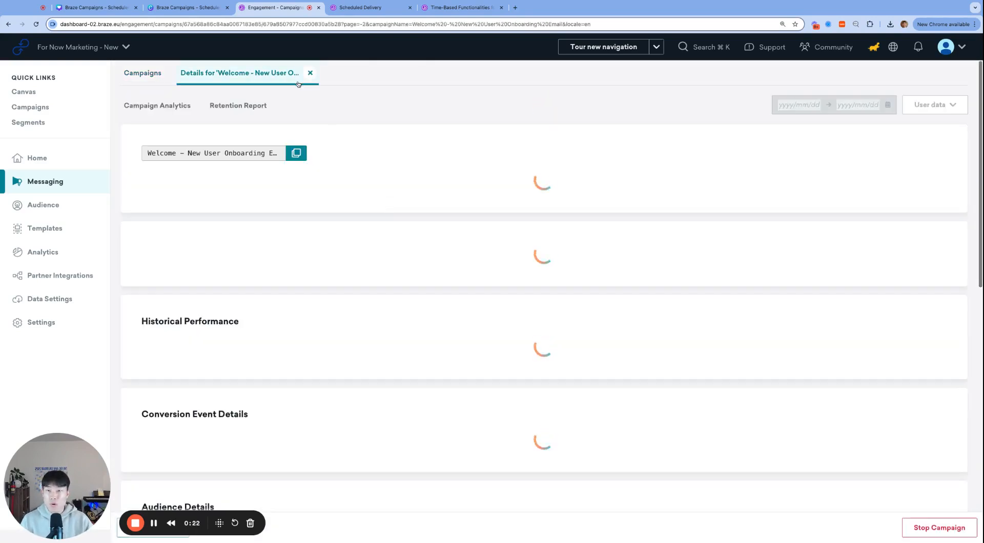
{"action": "left_click_drag", "start_coordinate": [88, 484], "coordinate": [89, 438]}
{"action": "left_click", "coordinate": [153, 530]}
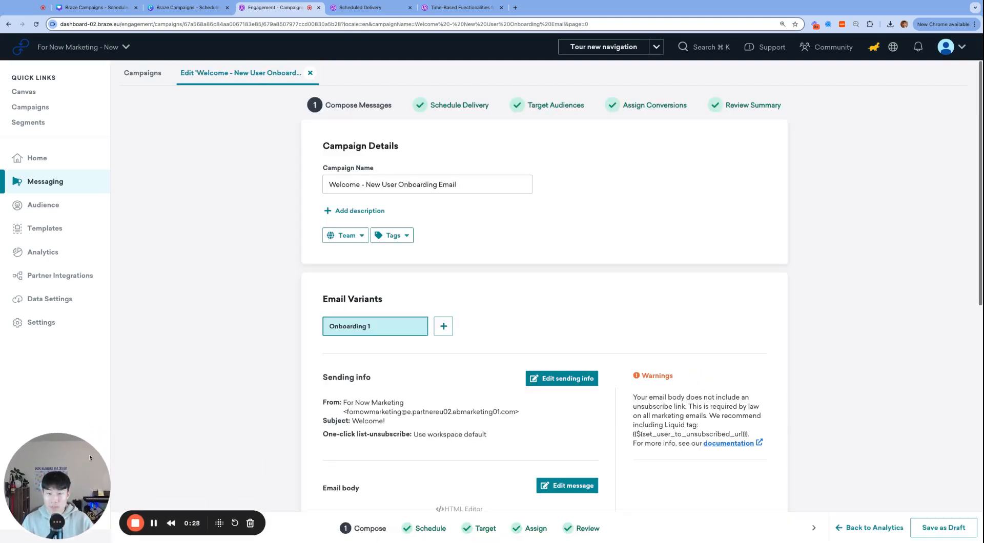
{"action": "left_click", "coordinate": [454, 106]}
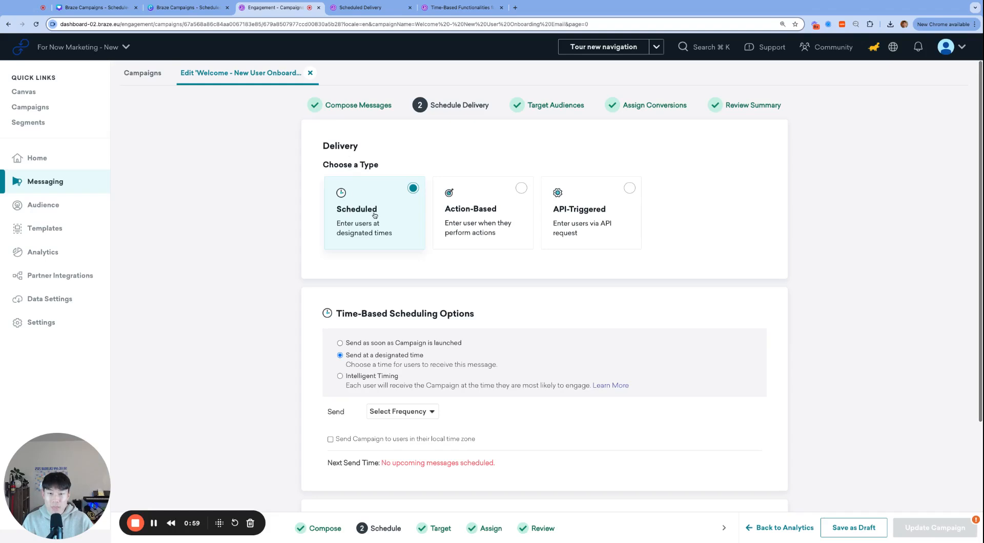
Preview the Action-Based and API-Triggered delivery types, and set the campaign back to Scheduled delivery
{"action": "left_click", "coordinate": [491, 216]}
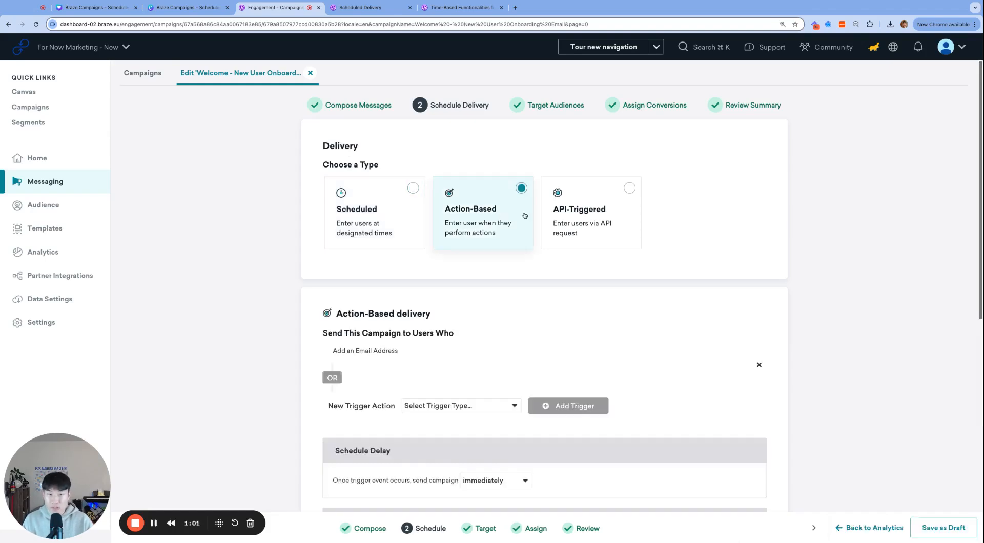
{"action": "left_click", "coordinate": [571, 215]}
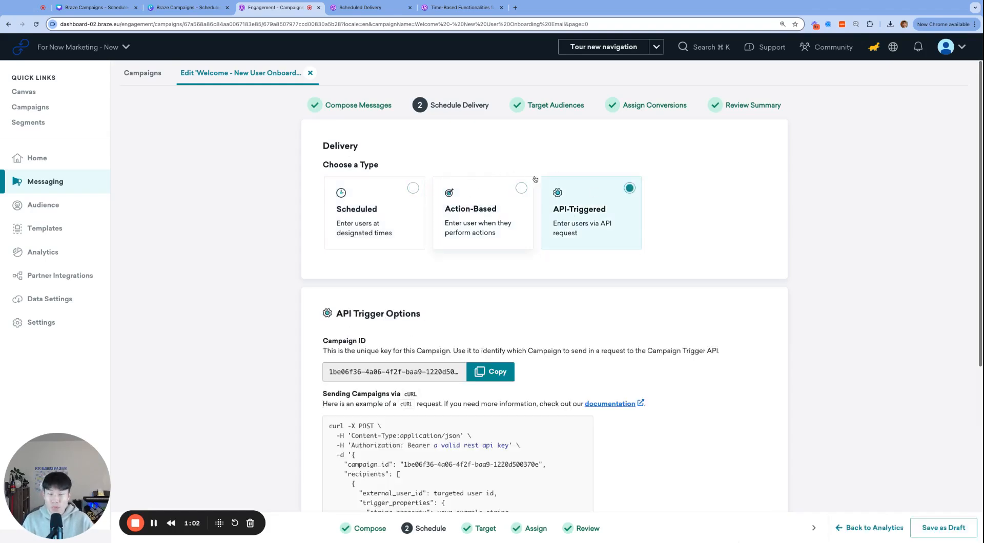
{"action": "left_click", "coordinate": [406, 186]}
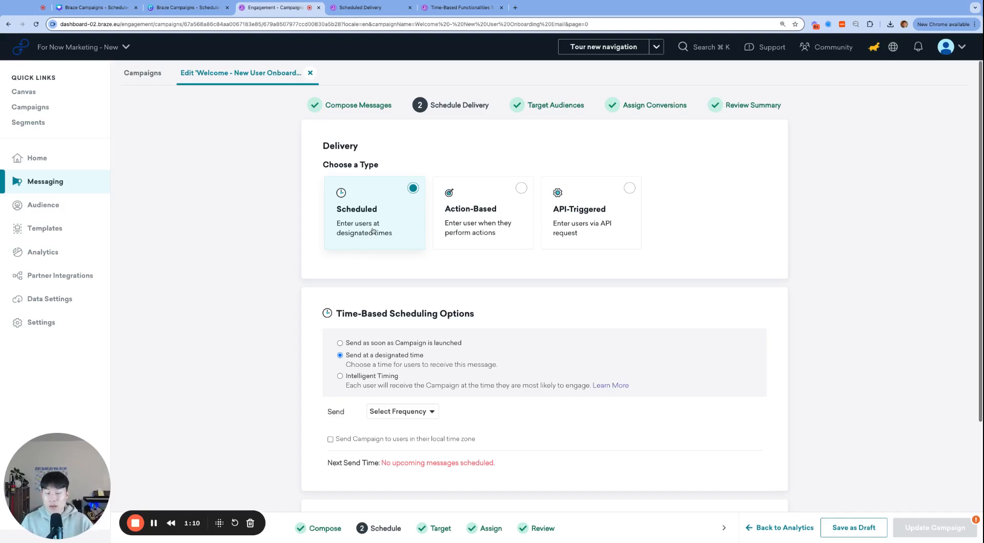
{"action": "scroll", "coordinate": [417, 292], "scroll_direction": "down", "scroll_amount": 1}
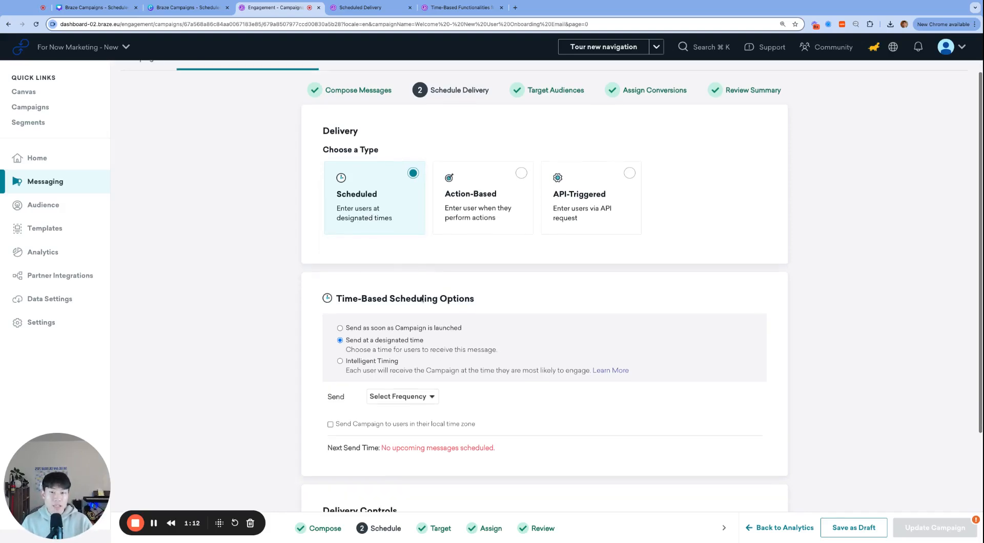
{"action": "scroll", "coordinate": [420, 294], "scroll_direction": "up", "scroll_amount": 1}
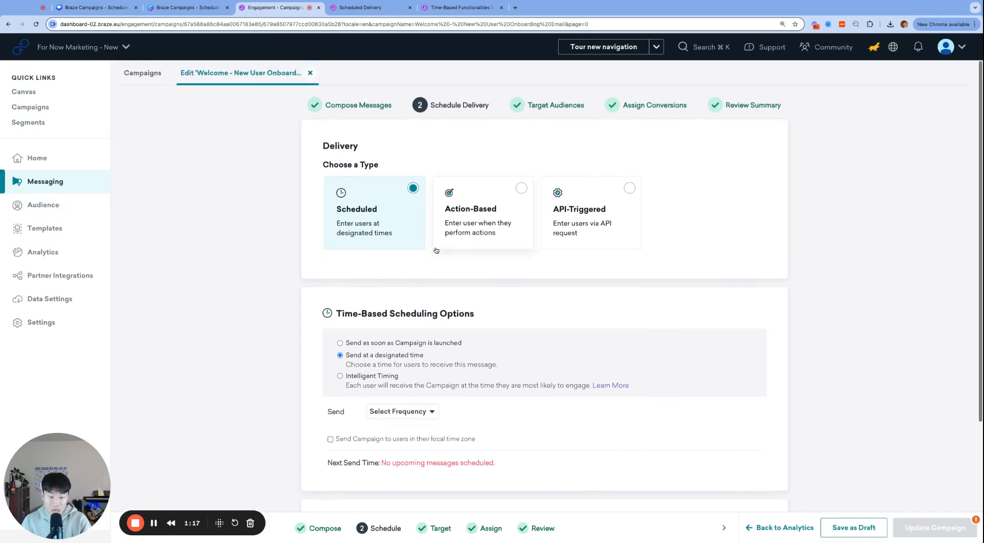
Review the Braze documentation pages on Scheduled delivery and Time-based functionalities for campaigns, and return to the campaign editor
{"action": "key", "text": "ctrl+Tab"}
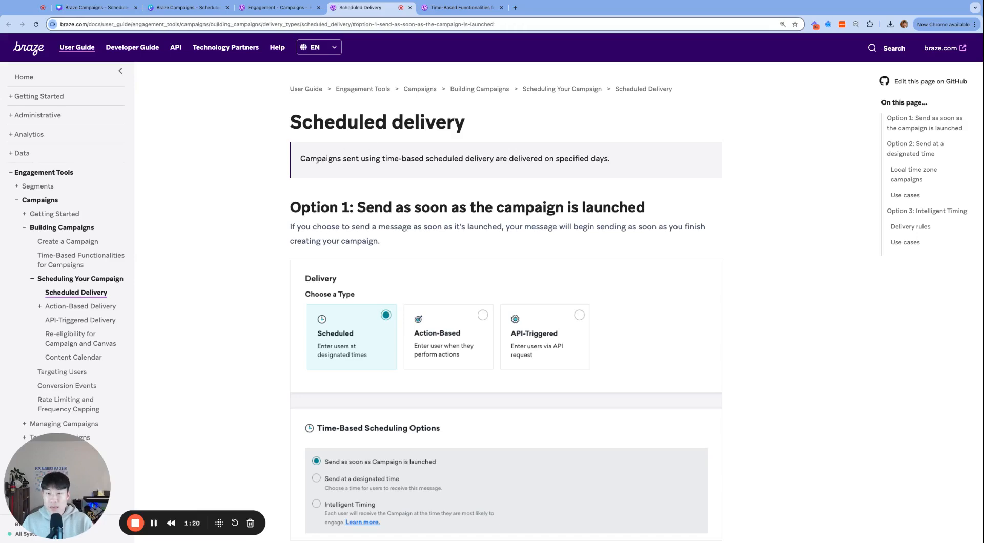
{"action": "triple_click", "coordinate": [344, 160]}
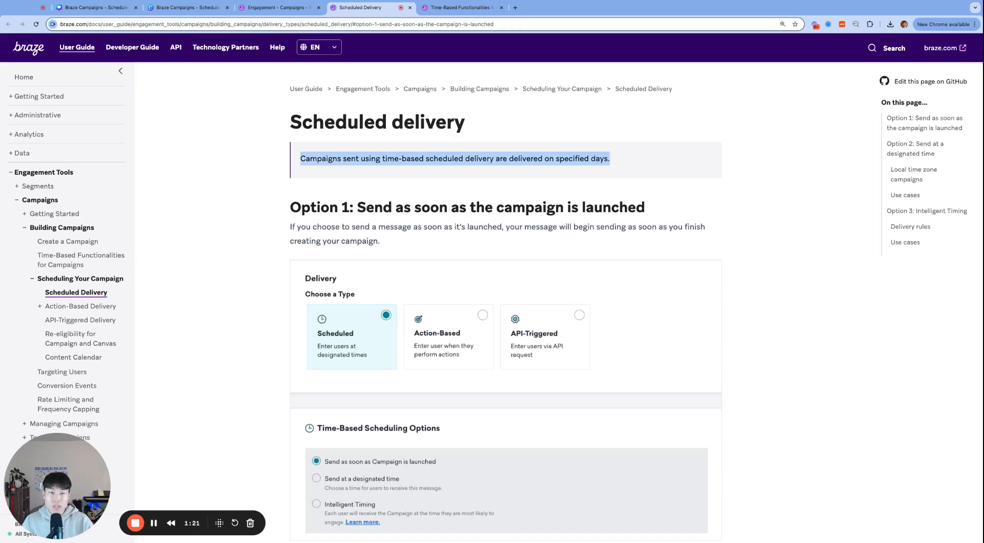
{"action": "left_click", "coordinate": [582, 158]}
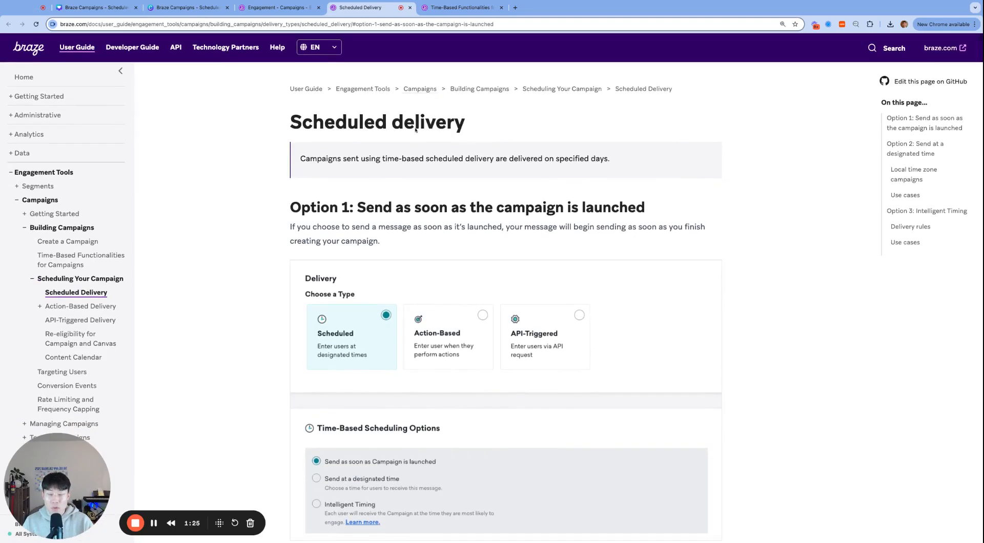
{"action": "scroll", "coordinate": [435, 211], "scroll_direction": "down", "scroll_amount": 20}
{"action": "scroll", "coordinate": [435, 211], "scroll_direction": "up", "scroll_amount": 20}
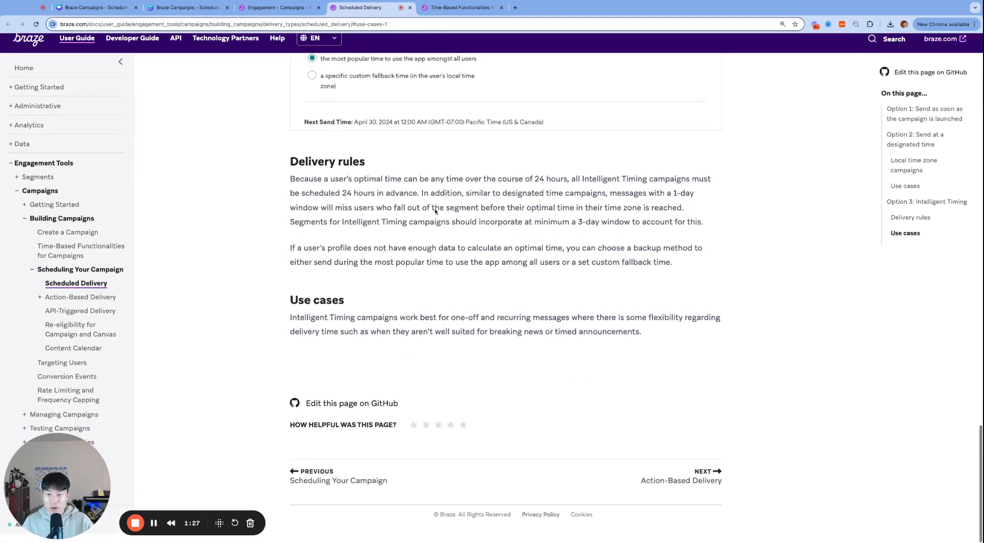
{"action": "left_click", "coordinate": [446, 7]}
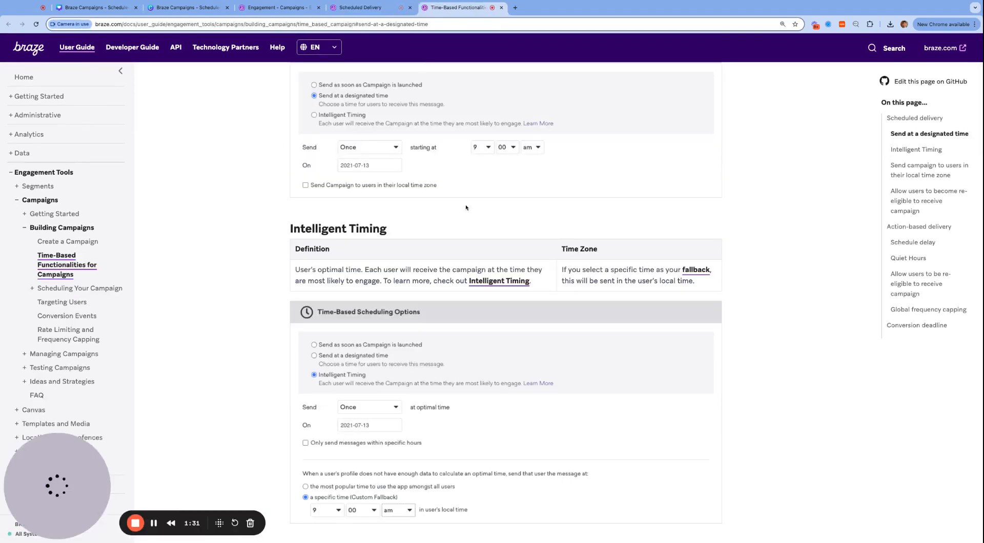
{"action": "scroll", "coordinate": [488, 375], "scroll_direction": "up", "scroll_amount": 7}
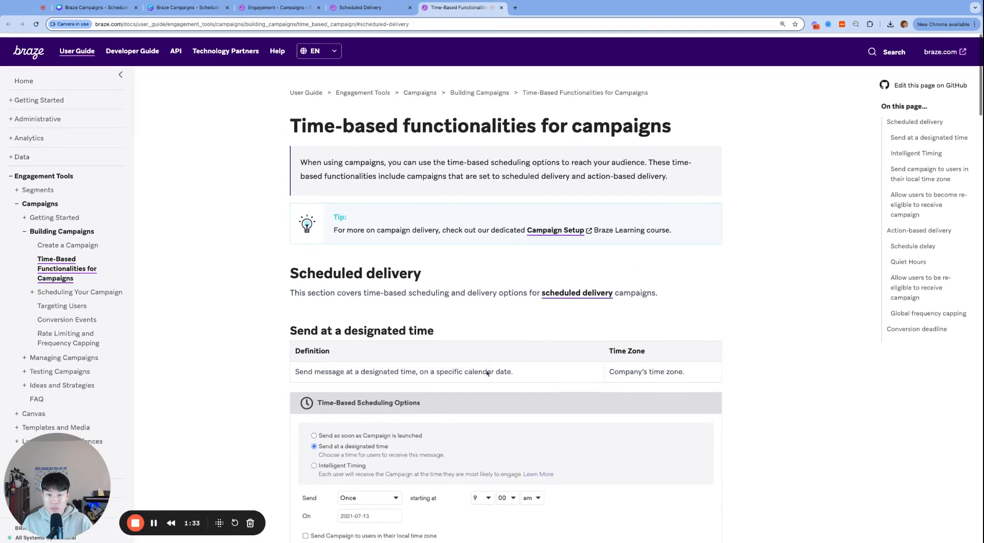
{"action": "left_click", "coordinate": [279, 7]}
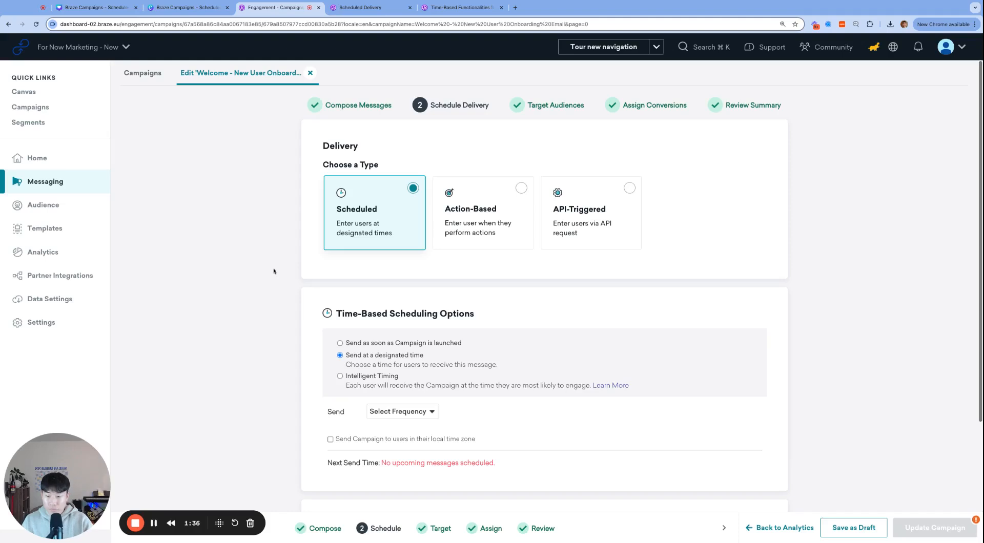
Set the campaign's time-based scheduling to Send as soon as Campaign is launched
{"action": "scroll", "coordinate": [414, 271], "scroll_direction": "down", "scroll_amount": 1}
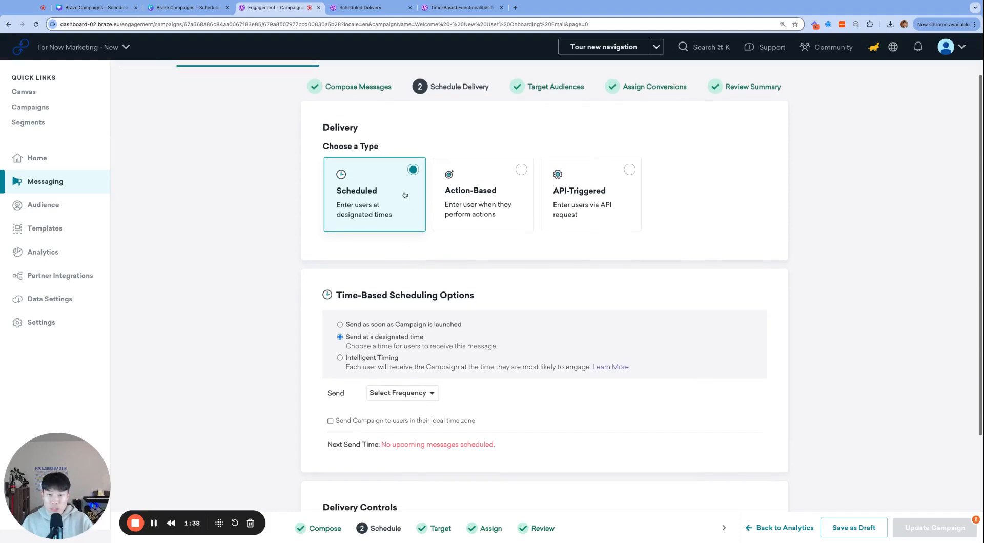
{"action": "scroll", "coordinate": [405, 196], "scroll_direction": "down", "scroll_amount": 3}
{"action": "scroll", "coordinate": [382, 190], "scroll_direction": "up", "scroll_amount": 3}
{"action": "scroll", "coordinate": [382, 190], "scroll_direction": "up", "scroll_amount": 1}
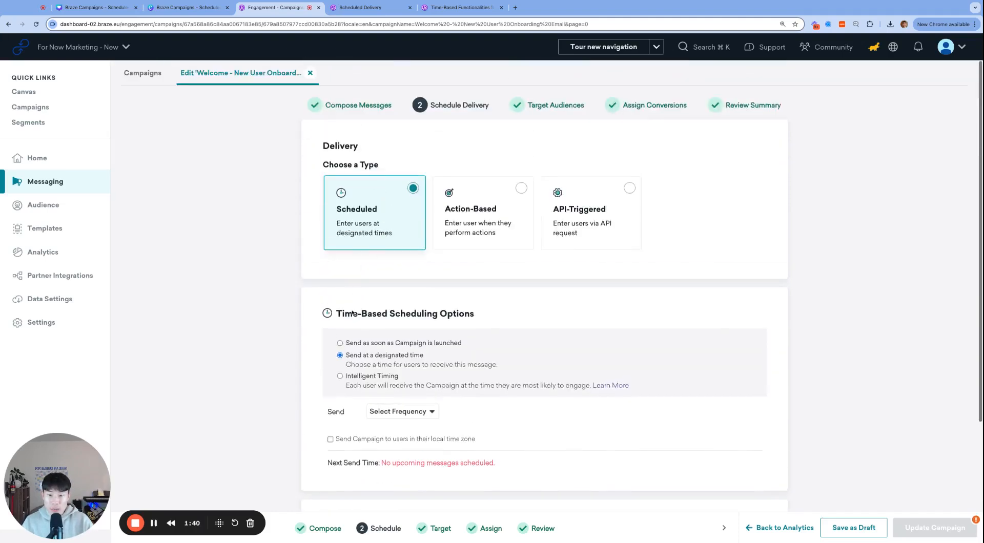
{"action": "left_click", "coordinate": [362, 343]}
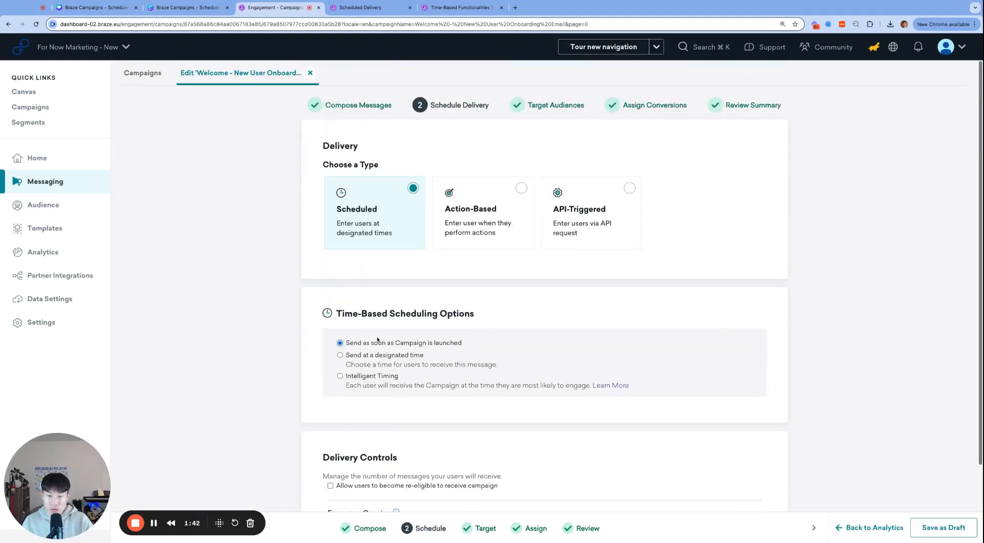
Enlarge the page and examine the Send as soon as Campaign is launched option and the Delivery Controls
{"action": "scroll", "coordinate": [377, 339], "scroll_direction": "up", "scroll_amount": 5, "text": "ctrl"}
{"action": "scroll", "coordinate": [416, 307], "scroll_direction": "down", "scroll_amount": 1}
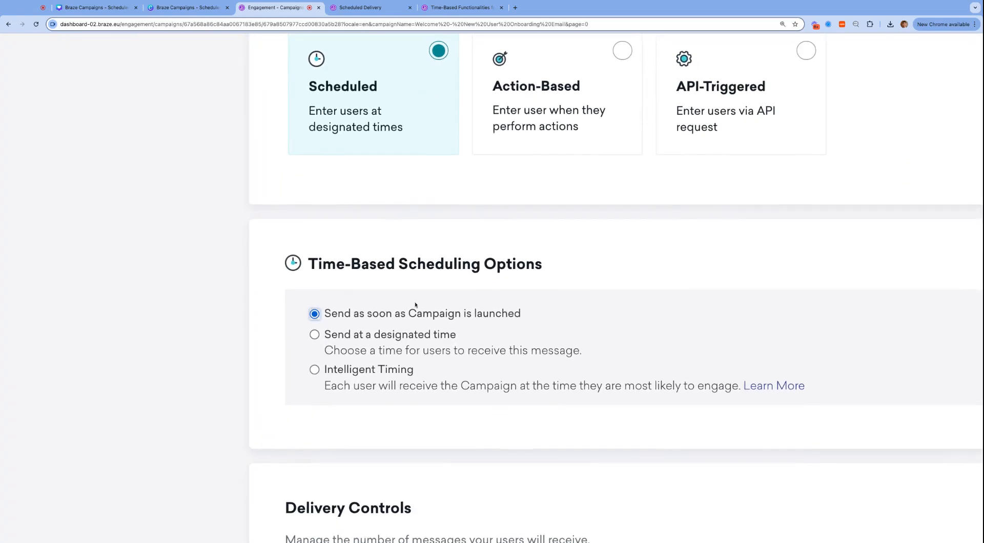
{"action": "scroll", "coordinate": [396, 302], "scroll_direction": "down", "scroll_amount": 5, "text": "ctrl"}
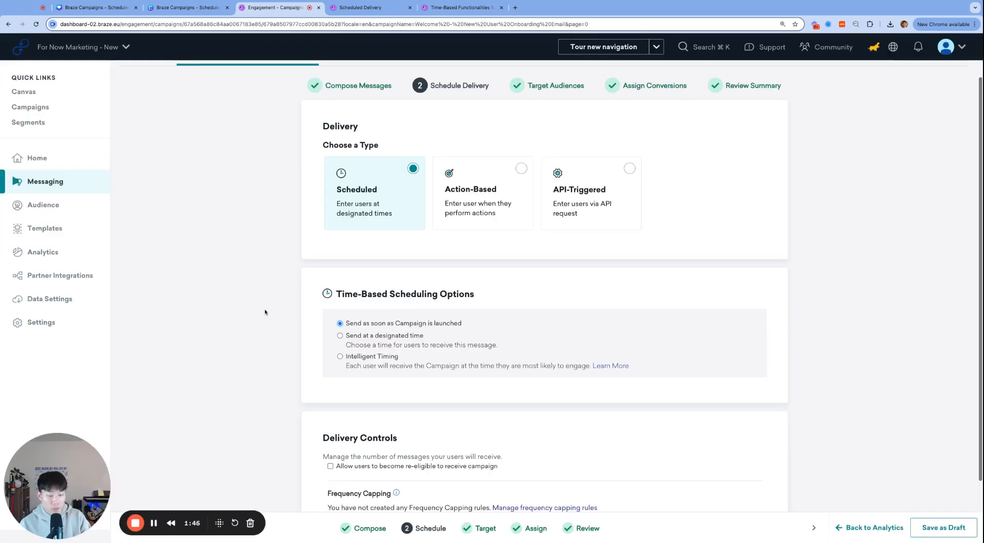
{"action": "key", "text": "super+plus"}
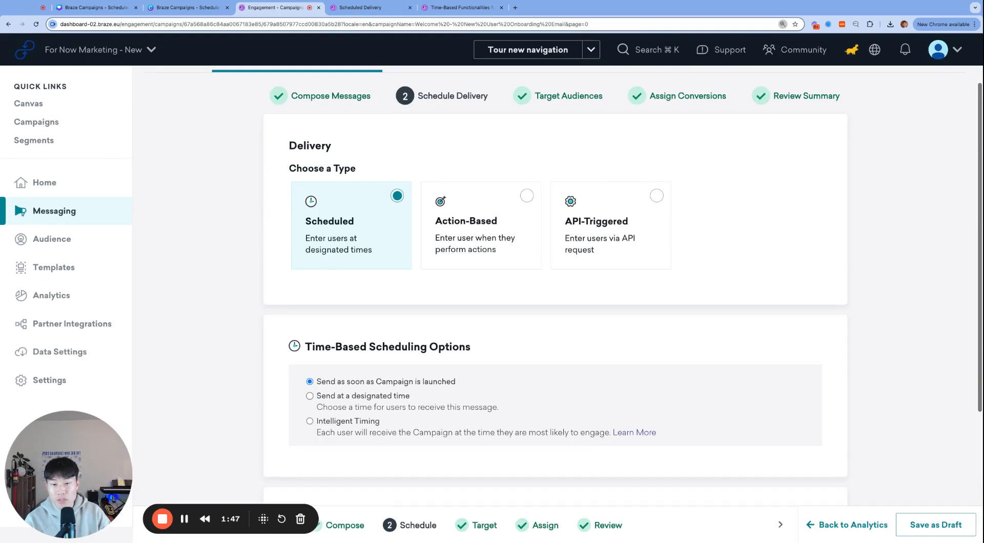
{"action": "scroll", "coordinate": [331, 325], "scroll_direction": "down", "scroll_amount": 2}
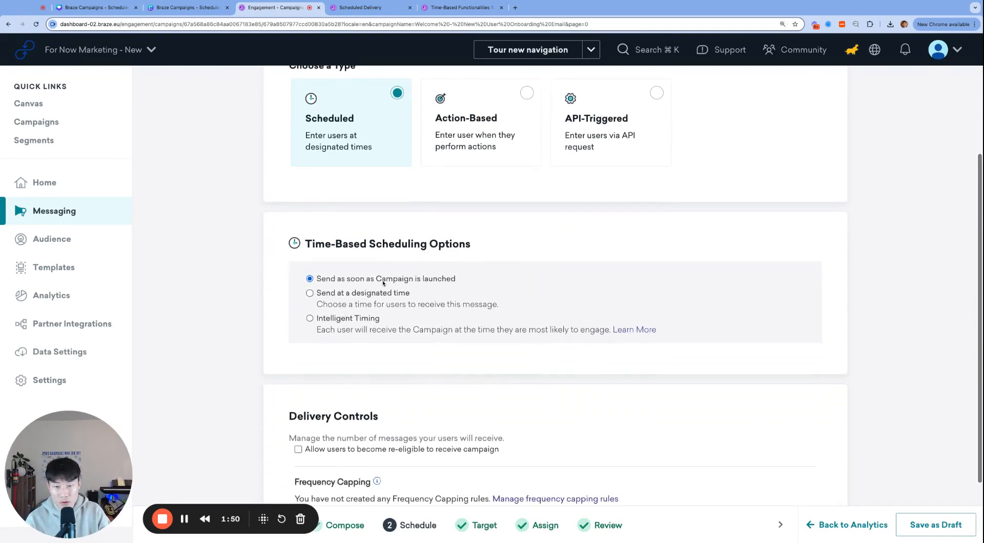
{"action": "triple_click", "coordinate": [384, 279]}
{"action": "scroll", "coordinate": [384, 284], "scroll_direction": "down", "scroll_amount": 2}
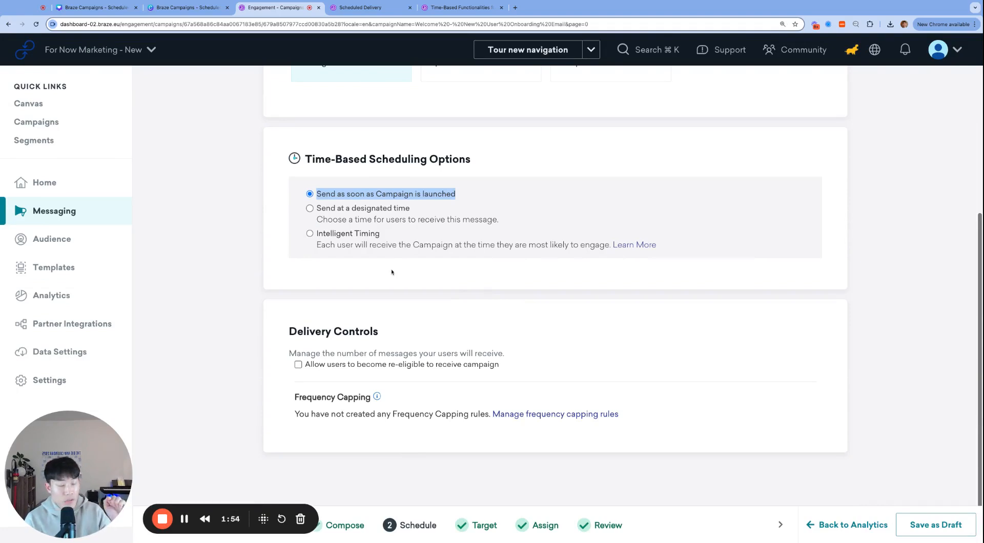
{"action": "triple_click", "coordinate": [388, 195]}
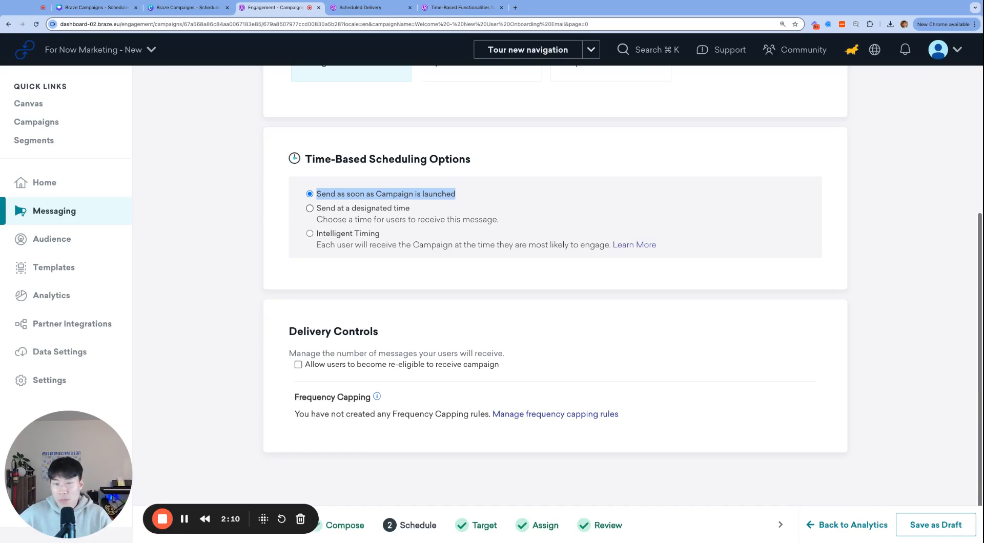
Compare Send at a designated time with Send as soon as Campaign is launched, and leave the designated time option selected
{"action": "left_click", "coordinate": [375, 211]}
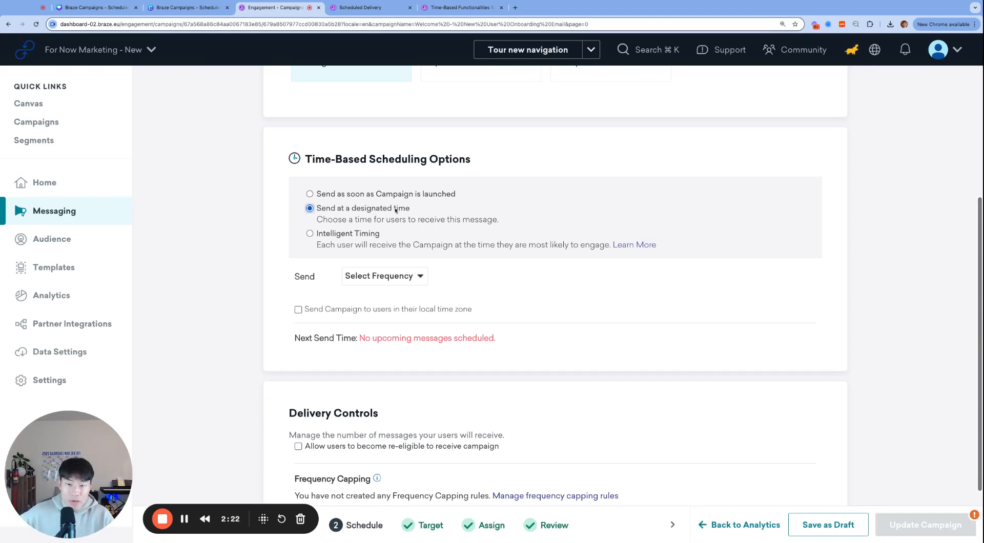
{"action": "scroll", "coordinate": [436, 210], "scroll_direction": "up", "scroll_amount": 1}
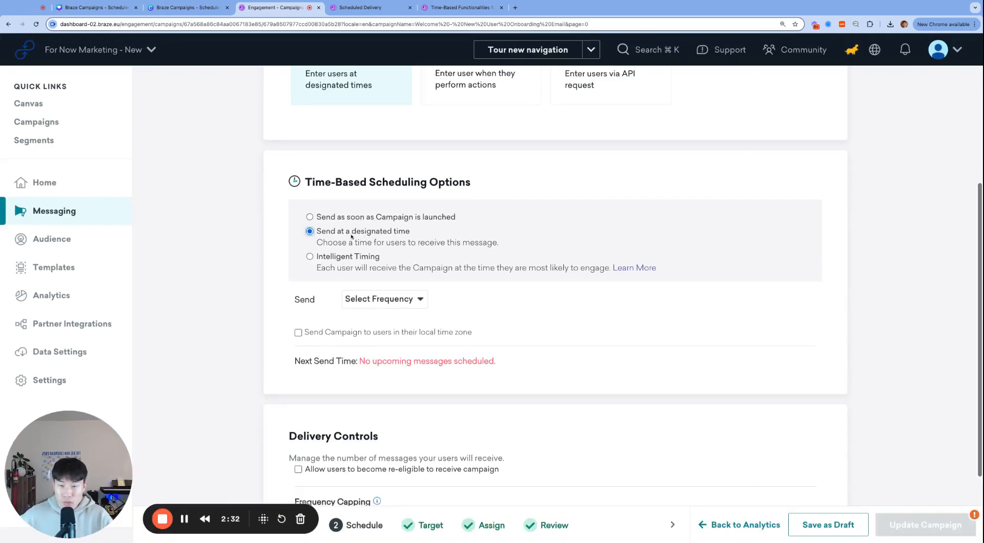
{"action": "left_click", "coordinate": [343, 219]}
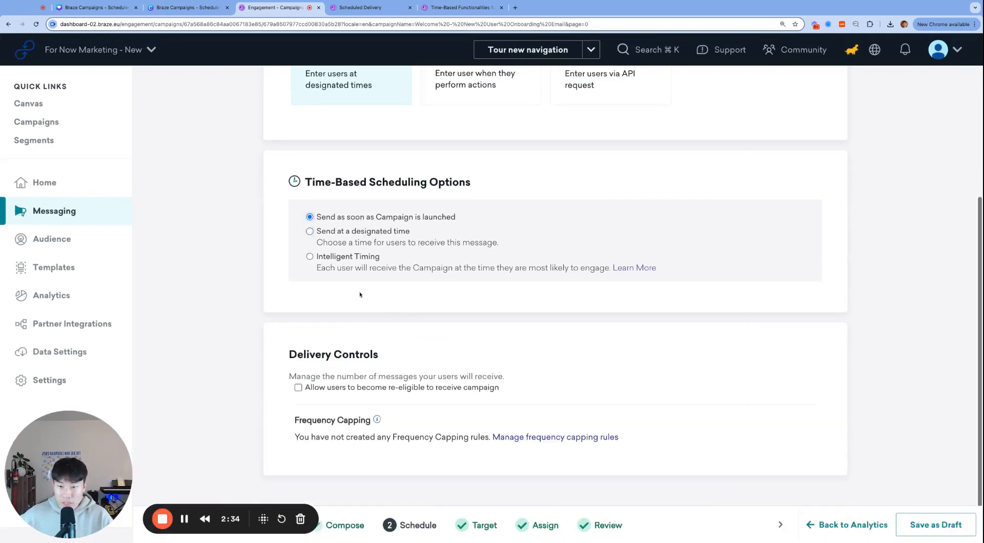
{"action": "left_click", "coordinate": [337, 238]}
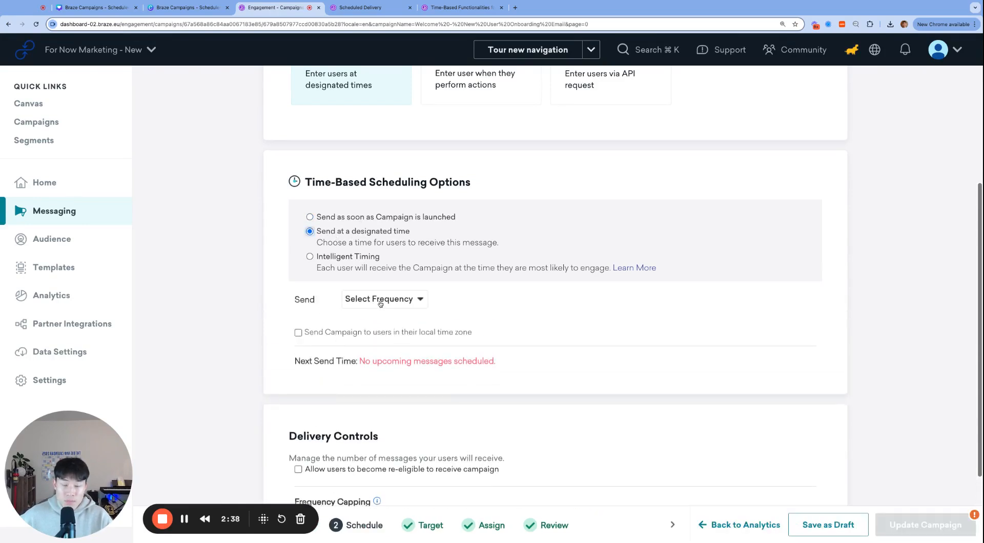
Go through the Once, Daily and Weekly send frequencies and set the campaign's frequency to Monthly
{"action": "scroll", "coordinate": [380, 293], "scroll_direction": "down", "scroll_amount": 1}
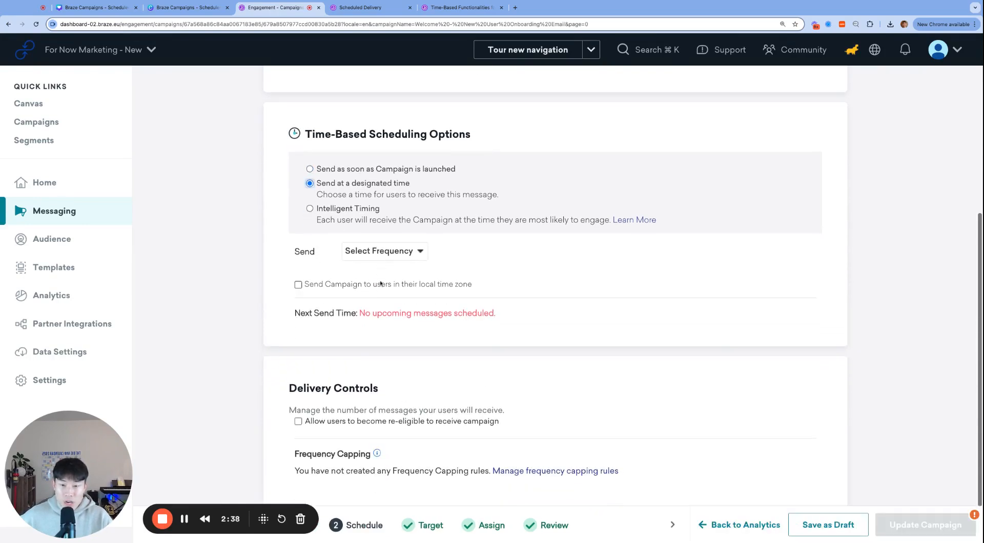
{"action": "left_click", "coordinate": [394, 259]}
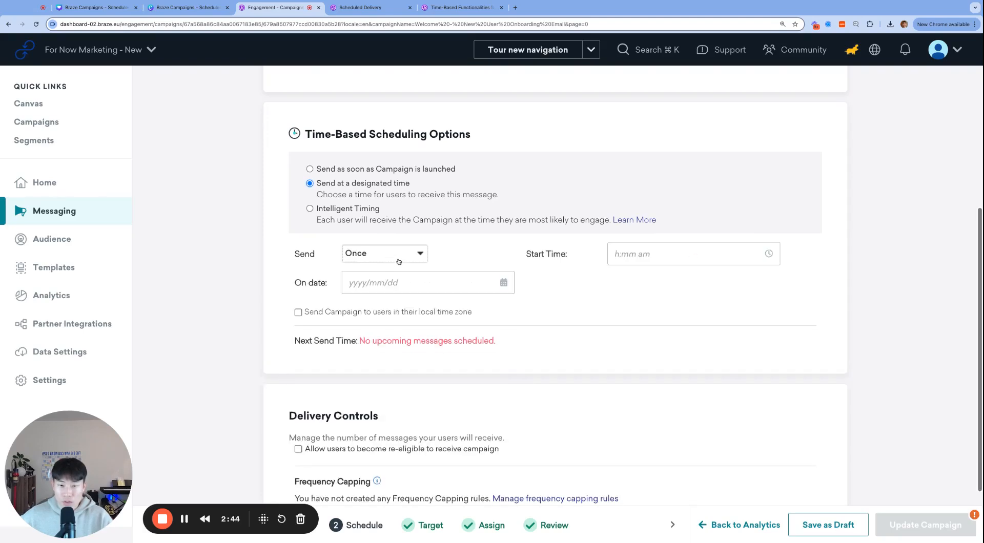
{"action": "left_click", "coordinate": [400, 262]}
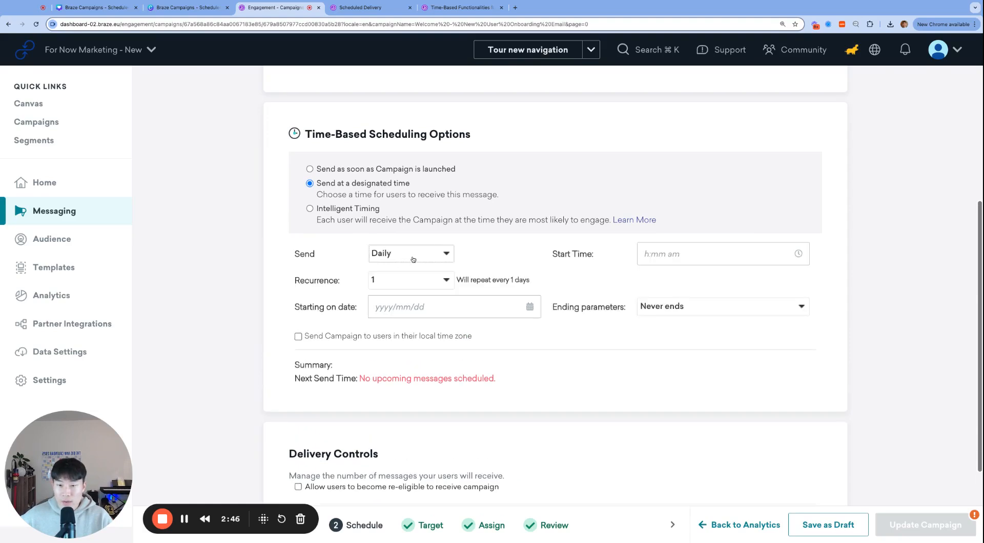
{"action": "left_click", "coordinate": [415, 258]}
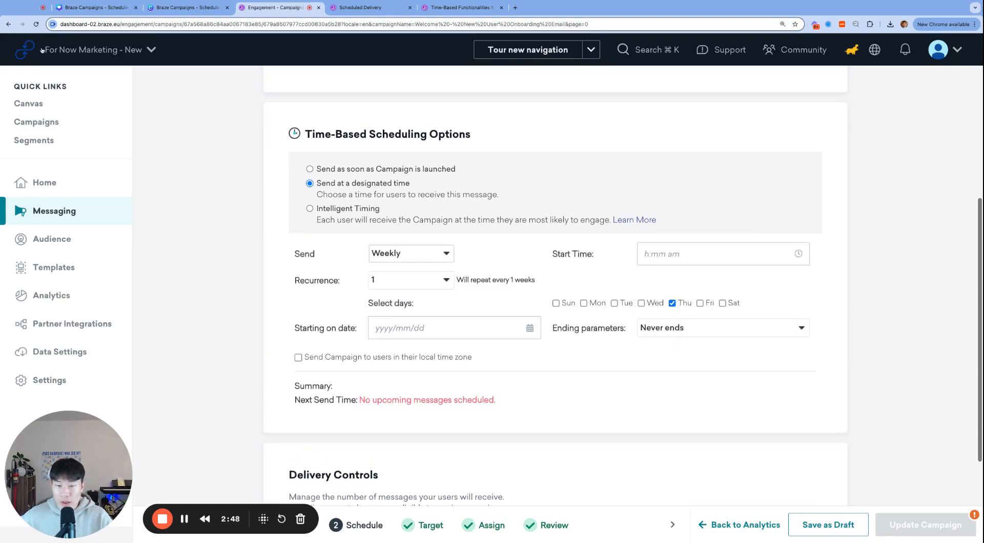
{"action": "left_click", "coordinate": [416, 263]}
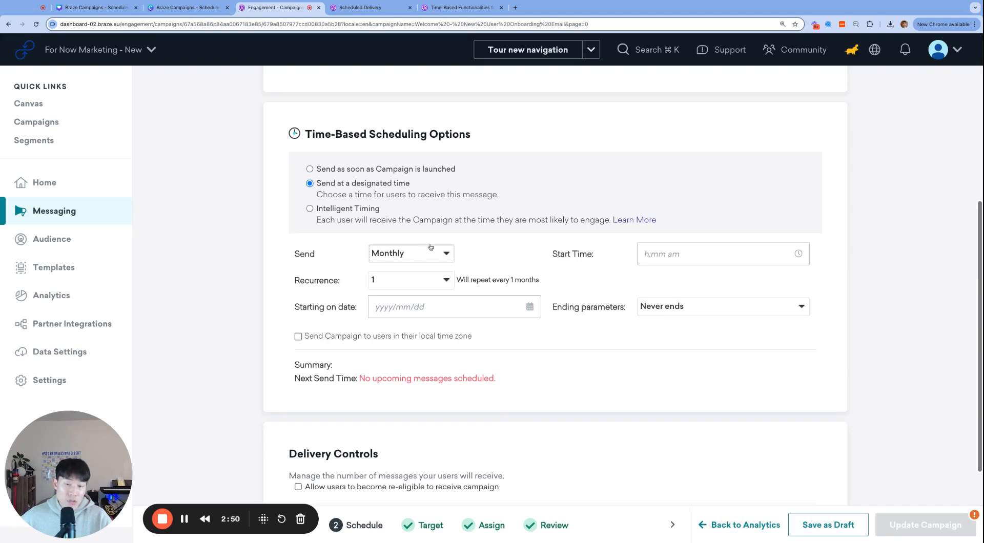
{"action": "scroll", "coordinate": [427, 251], "scroll_direction": "up", "scroll_amount": 1}
{"action": "scroll", "coordinate": [427, 251], "scroll_direction": "up", "scroll_amount": 2}
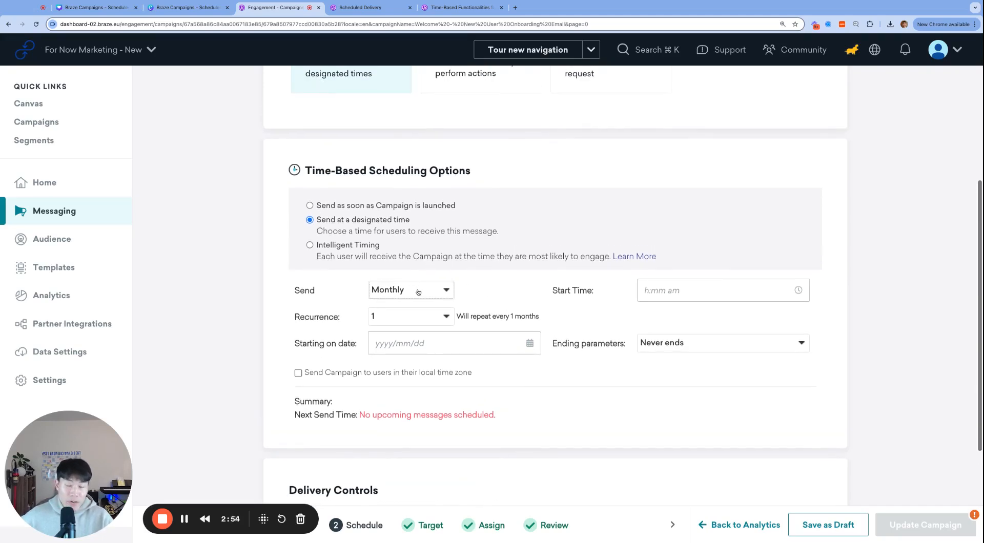
{"action": "scroll", "coordinate": [418, 291], "scroll_direction": "up", "scroll_amount": 1}
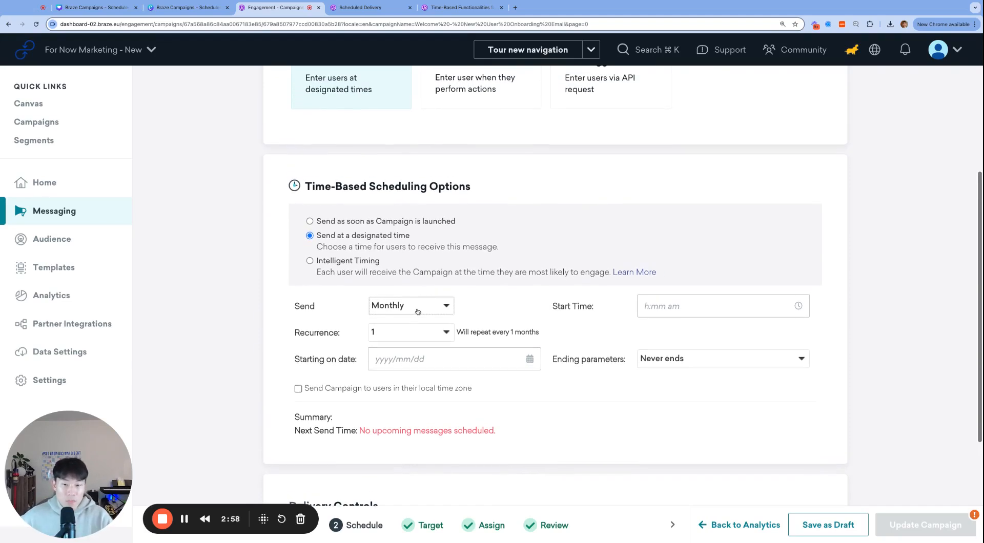
Set the campaign's send frequency to Once and choose 2025/02/06 as the send date
{"action": "left_click", "coordinate": [418, 311]}
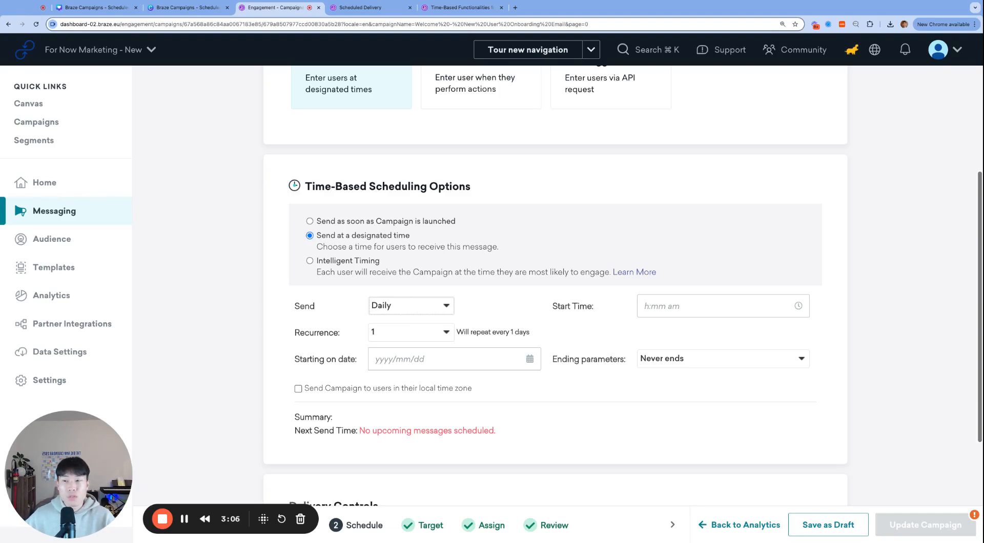
{"action": "left_click", "coordinate": [417, 308]}
{"action": "left_click", "coordinate": [409, 301]}
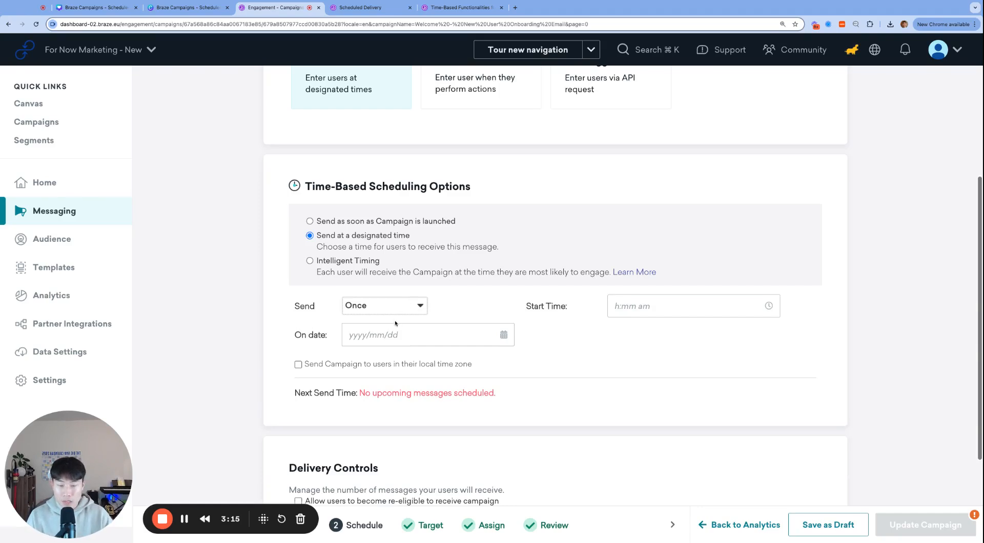
{"action": "scroll", "coordinate": [396, 323], "scroll_direction": "down", "scroll_amount": 1}
{"action": "left_click", "coordinate": [371, 323]}
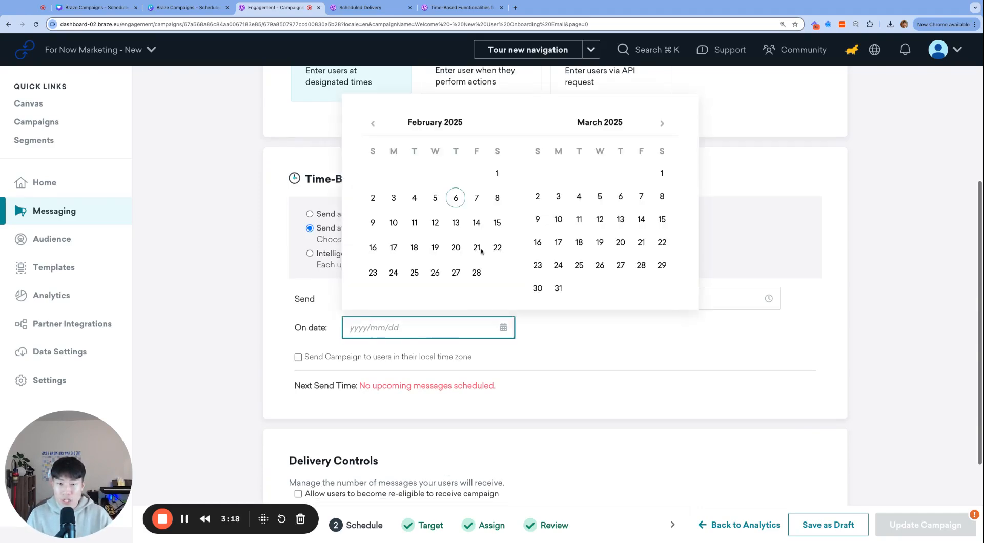
{"action": "left_click", "coordinate": [456, 198]}
Set the campaign's start time to 7:00 pm
{"action": "left_click", "coordinate": [646, 303]}
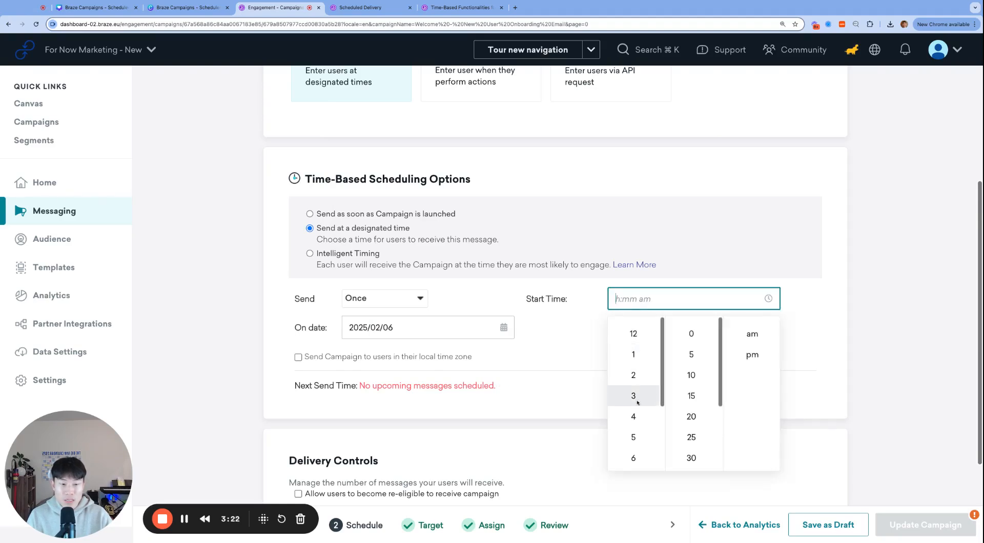
{"action": "scroll", "coordinate": [637, 402], "scroll_direction": "down", "scroll_amount": 3}
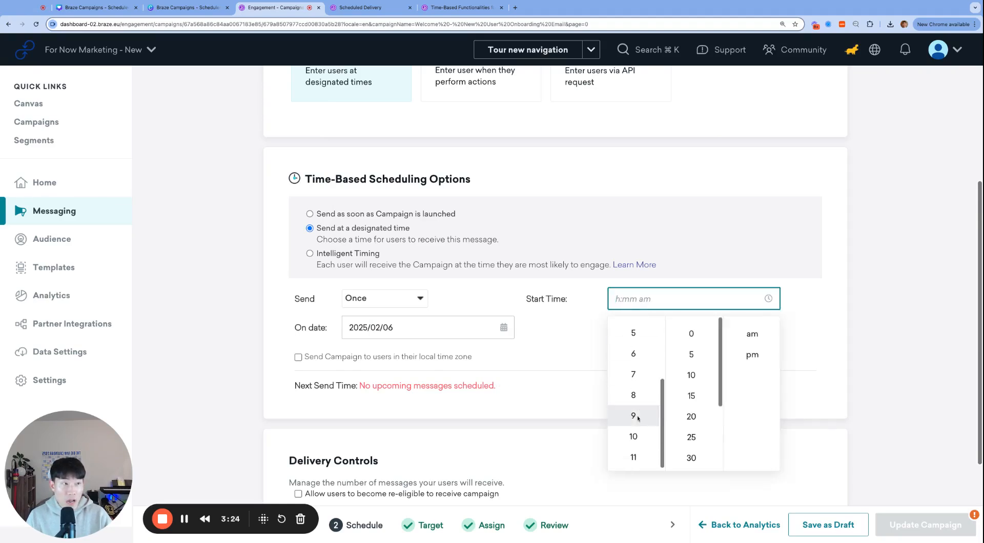
{"action": "left_click", "coordinate": [636, 373]}
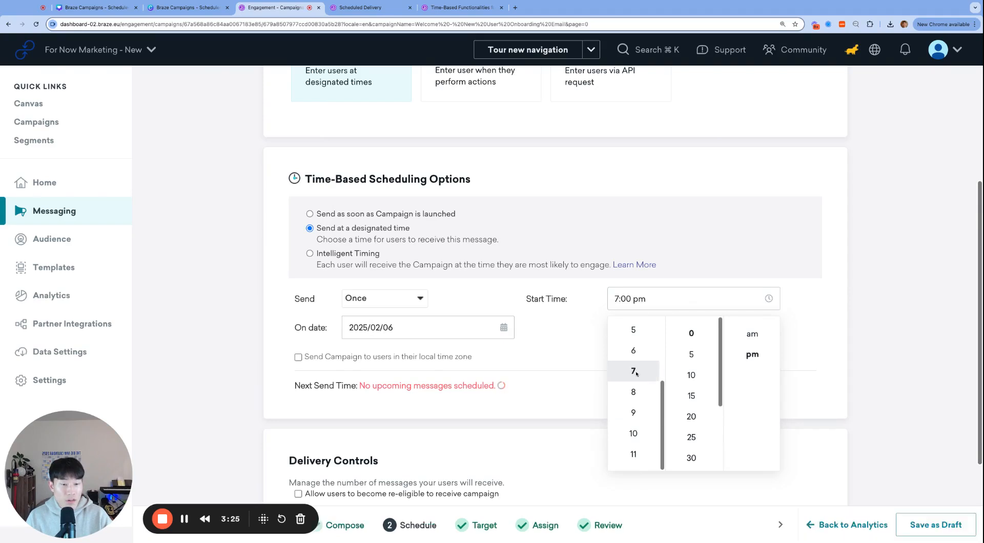
{"action": "left_click", "coordinate": [579, 344]}
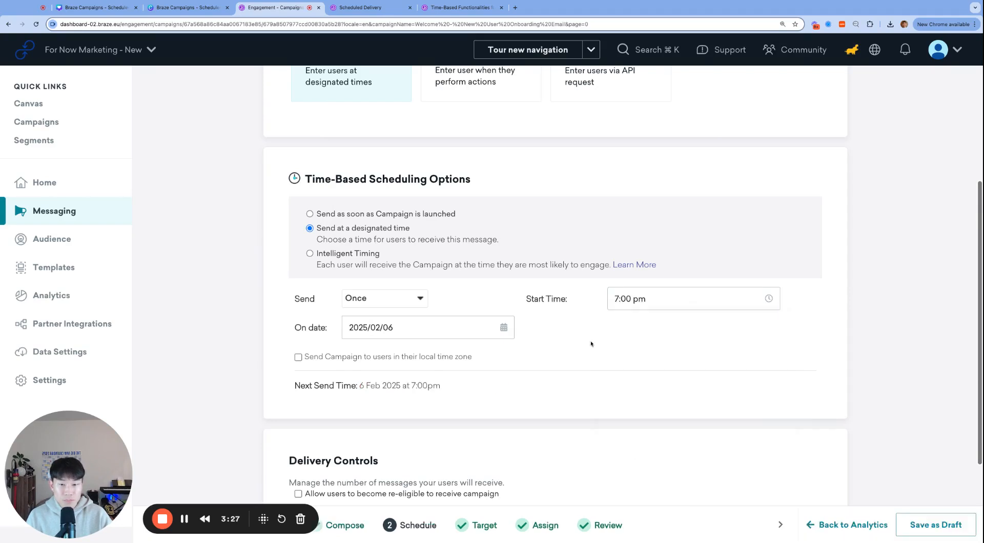
Examine the Next Send Time shown for the one-time send against the chosen date and start time
{"action": "scroll", "coordinate": [607, 344], "scroll_direction": "down", "scroll_amount": 1}
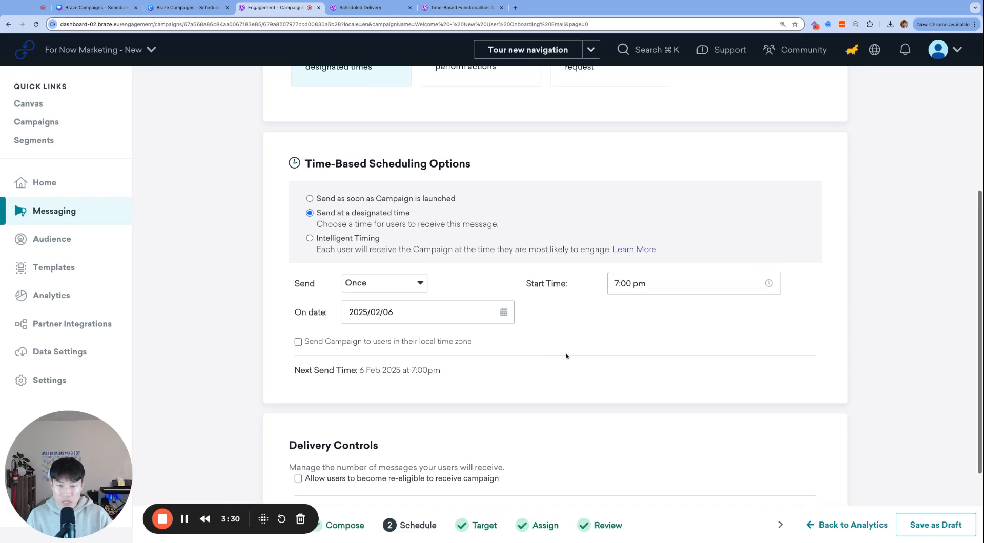
{"action": "triple_click", "coordinate": [523, 371]}
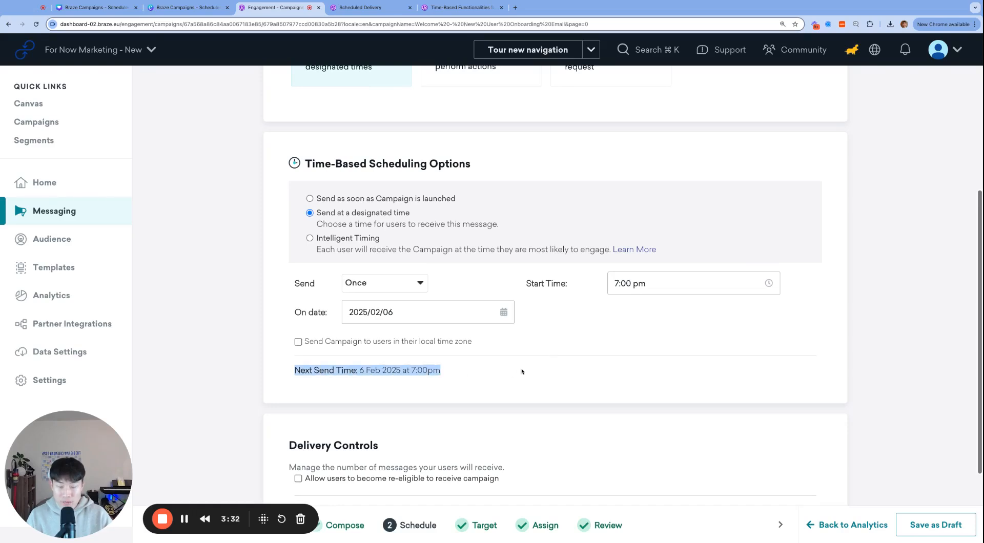
{"action": "left_click", "coordinate": [505, 376]}
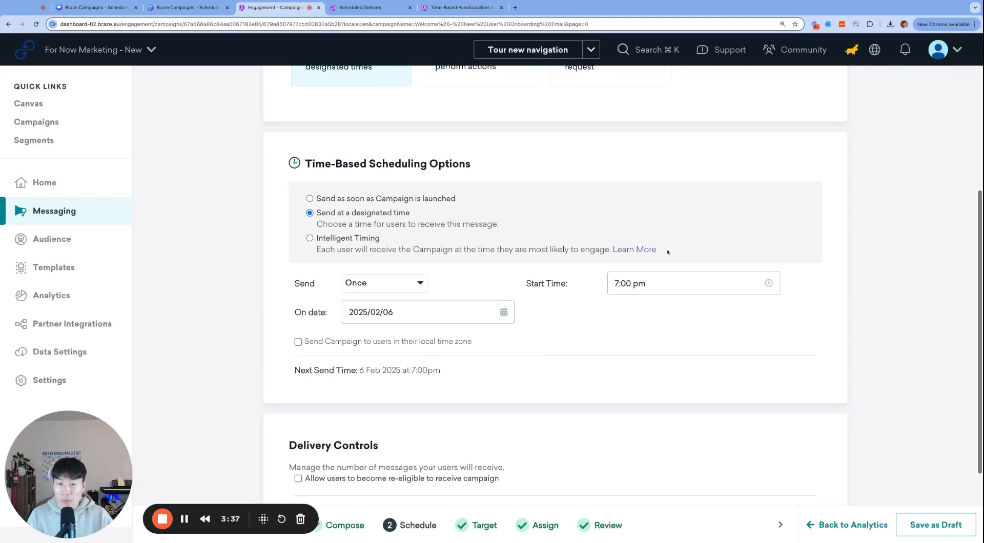
{"action": "triple_click", "coordinate": [295, 370]}
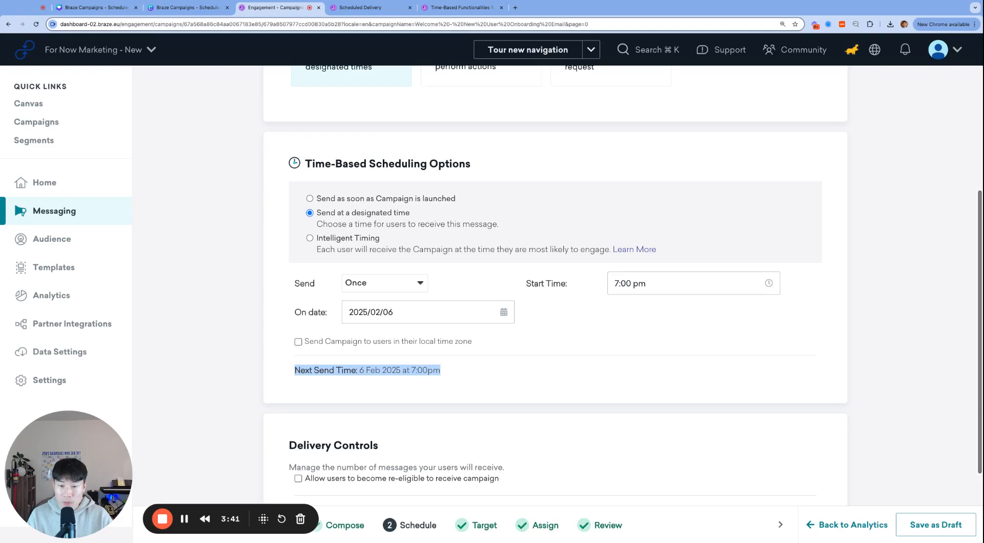
{"action": "left_click", "coordinate": [500, 380]}
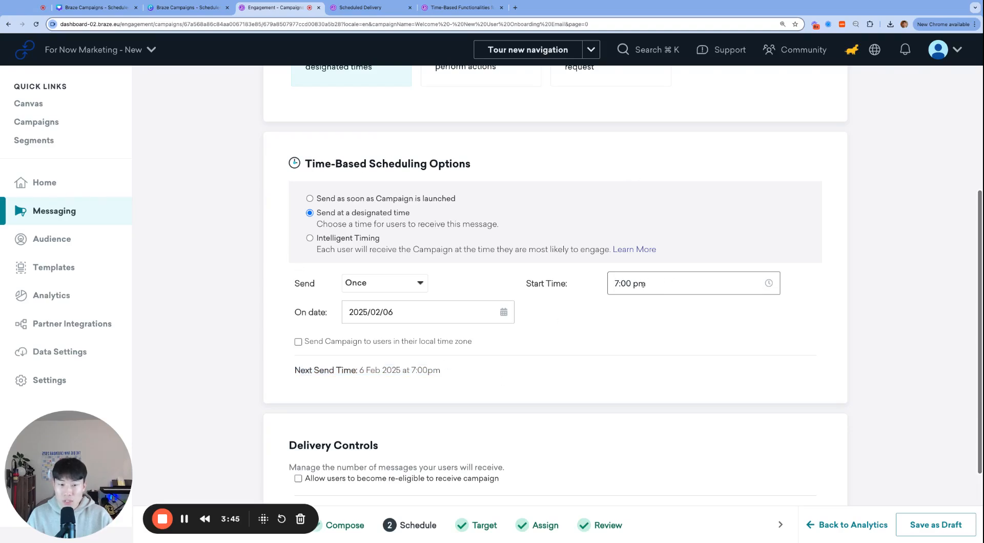
{"action": "triple_click", "coordinate": [593, 376]}
{"action": "left_click", "coordinate": [318, 371]}
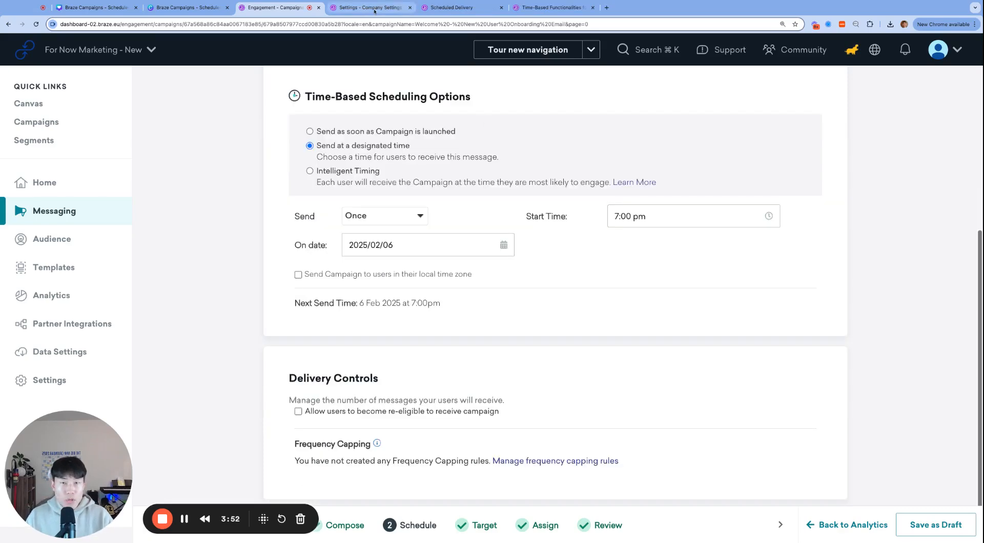
Check the company time zone in the Company Settings, and return to the campaign to review its Next Send Time
{"action": "left_click", "coordinate": [367, 8]}
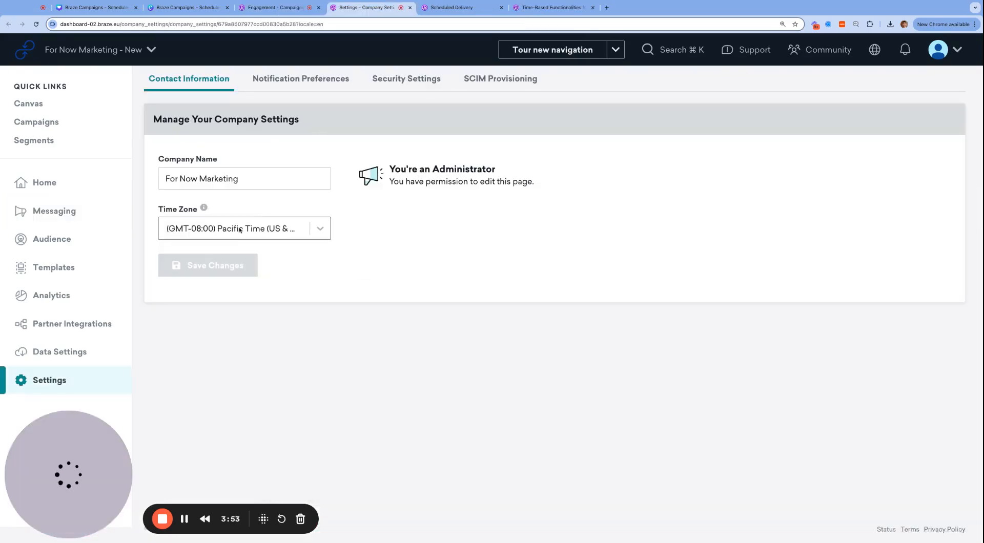
{"action": "left_click", "coordinate": [285, 8]}
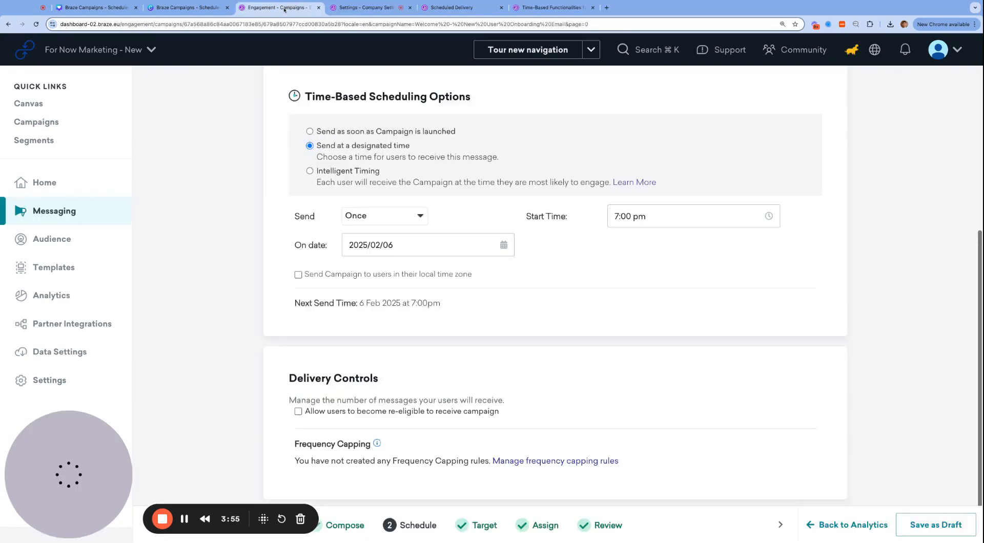
{"action": "scroll", "coordinate": [564, 306], "scroll_direction": "up", "scroll_amount": 1}
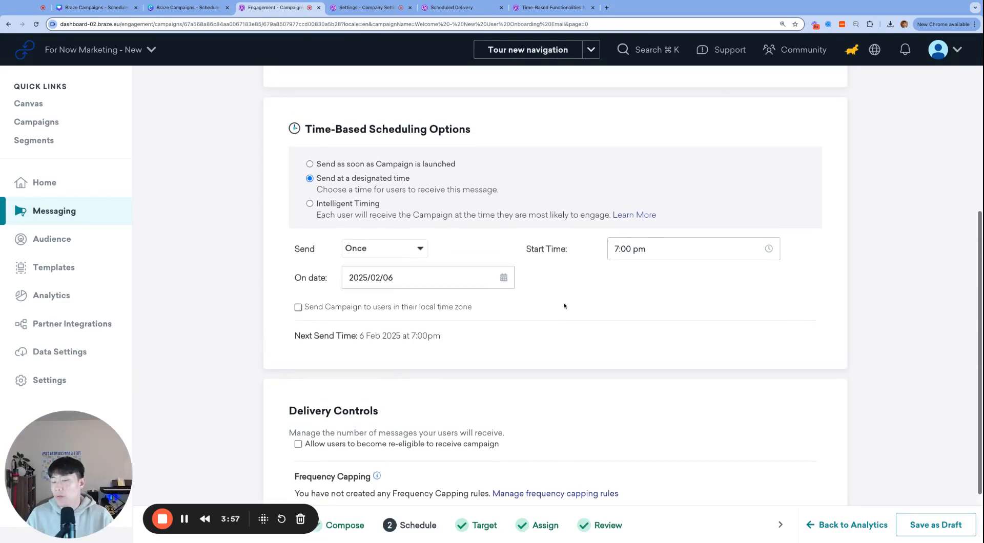
{"action": "left_click_drag", "start_coordinate": [358, 336], "coordinate": [443, 337]}
{"action": "left_click", "coordinate": [443, 337]}
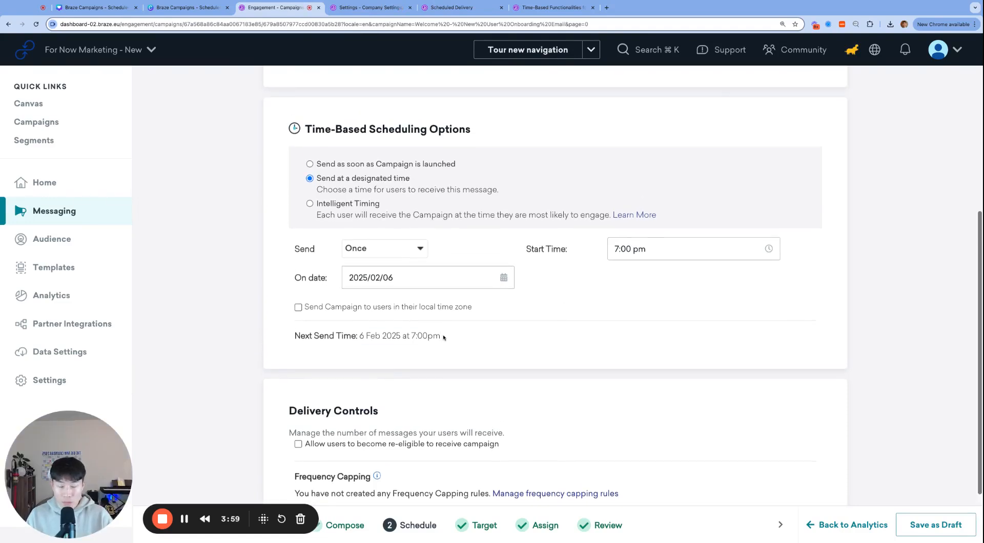
{"action": "triple_click", "coordinate": [444, 337]}
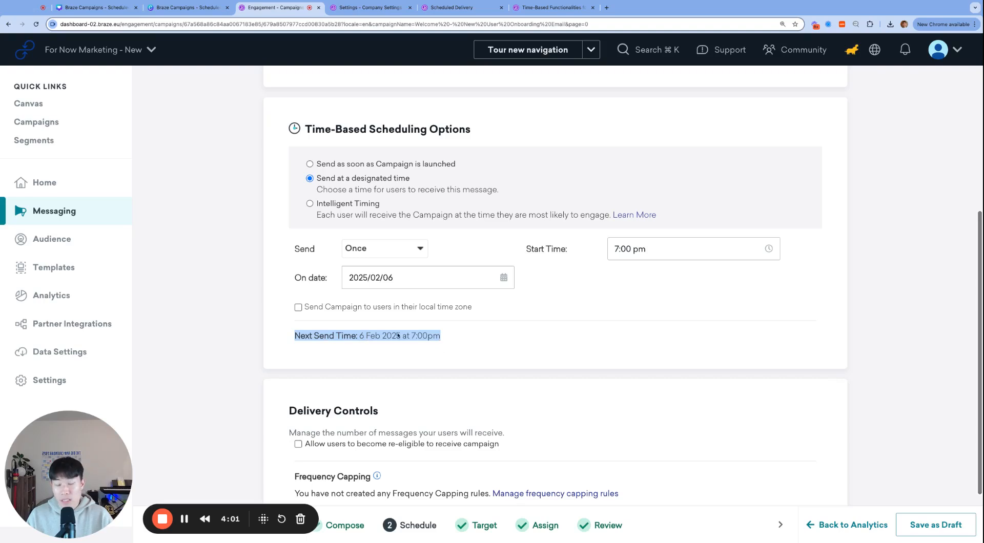
{"action": "left_click", "coordinate": [413, 335]}
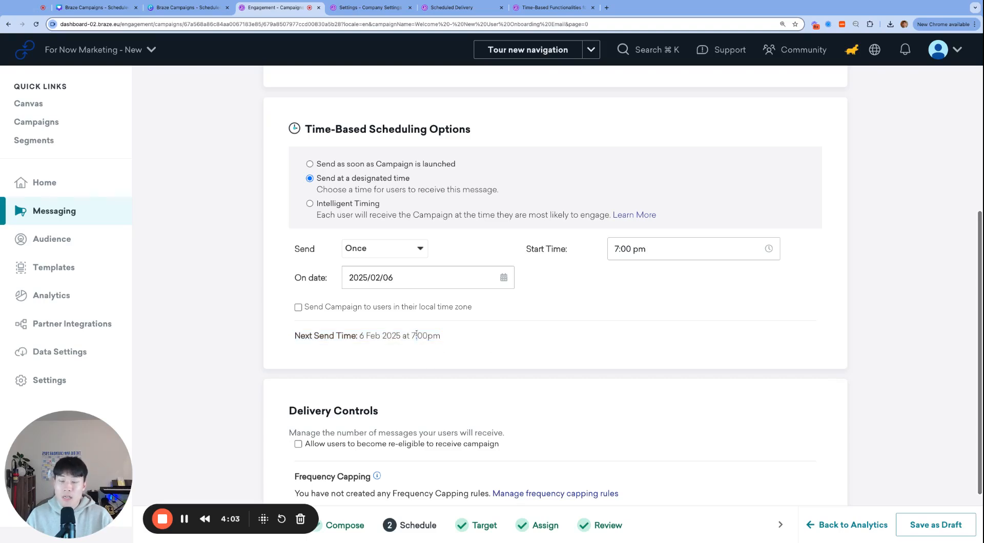
{"action": "triple_click", "coordinate": [417, 335]}
{"action": "left_click", "coordinate": [463, 339]}
{"action": "scroll", "coordinate": [462, 339], "scroll_direction": "up", "scroll_amount": 1}
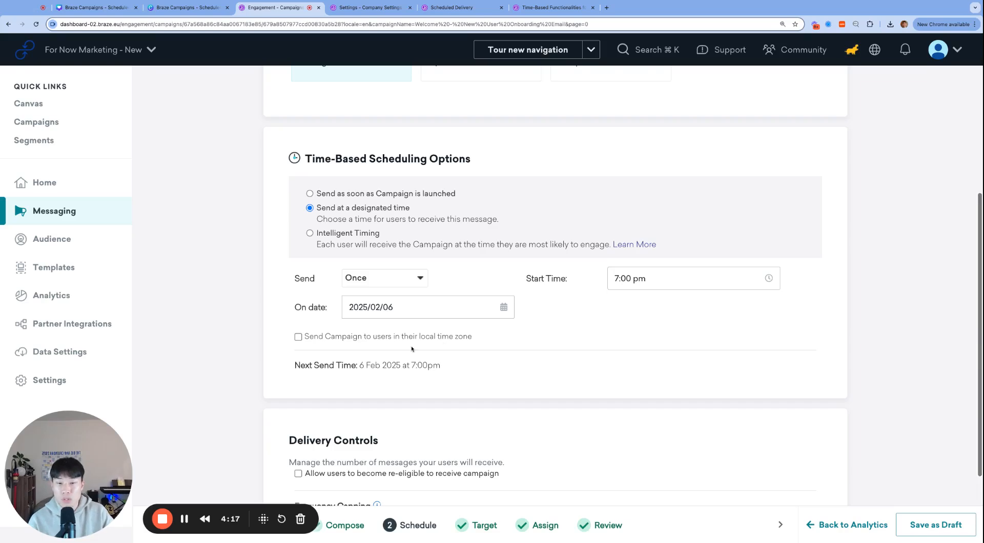
Enable sending the campaign to users in their local time zone and read the note on the targeted segment requirement
{"action": "left_click", "coordinate": [298, 337]}
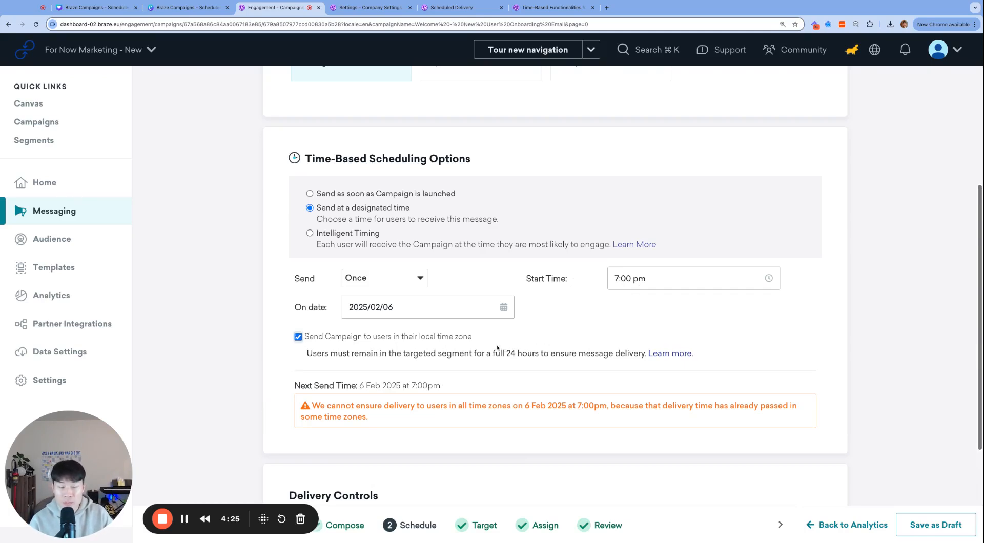
{"action": "scroll", "coordinate": [463, 346], "scroll_direction": "down", "scroll_amount": 1}
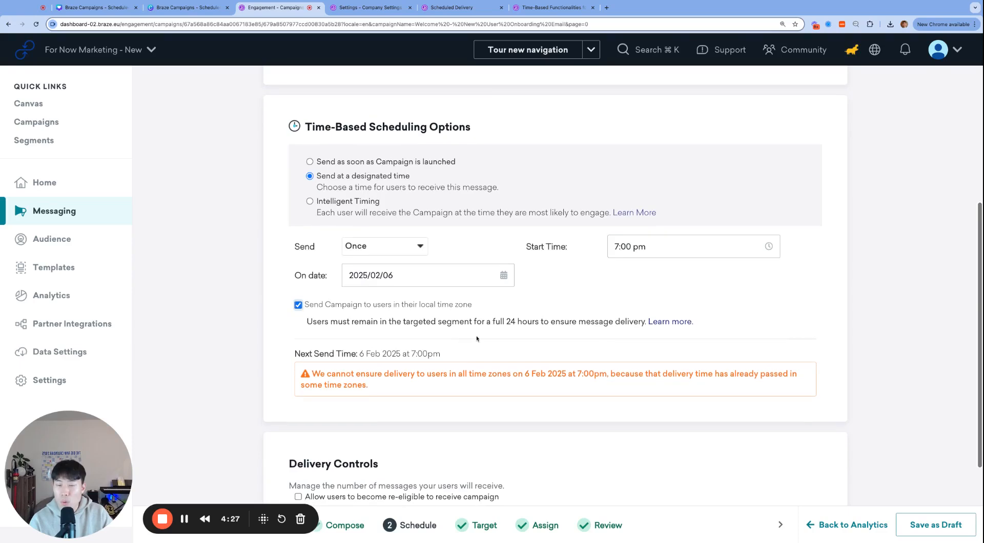
{"action": "scroll", "coordinate": [479, 338], "scroll_direction": "down", "scroll_amount": 1}
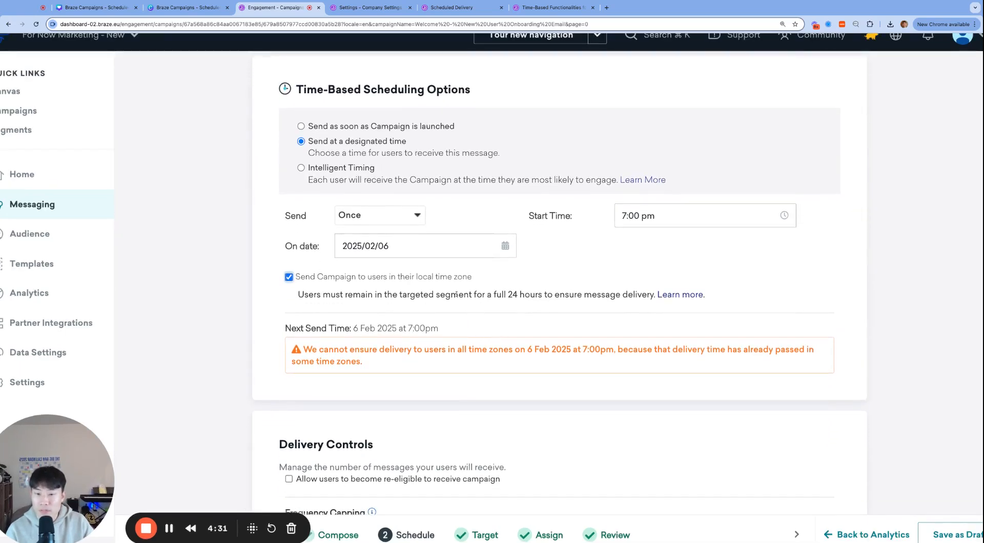
{"action": "double_click", "coordinate": [310, 294]}
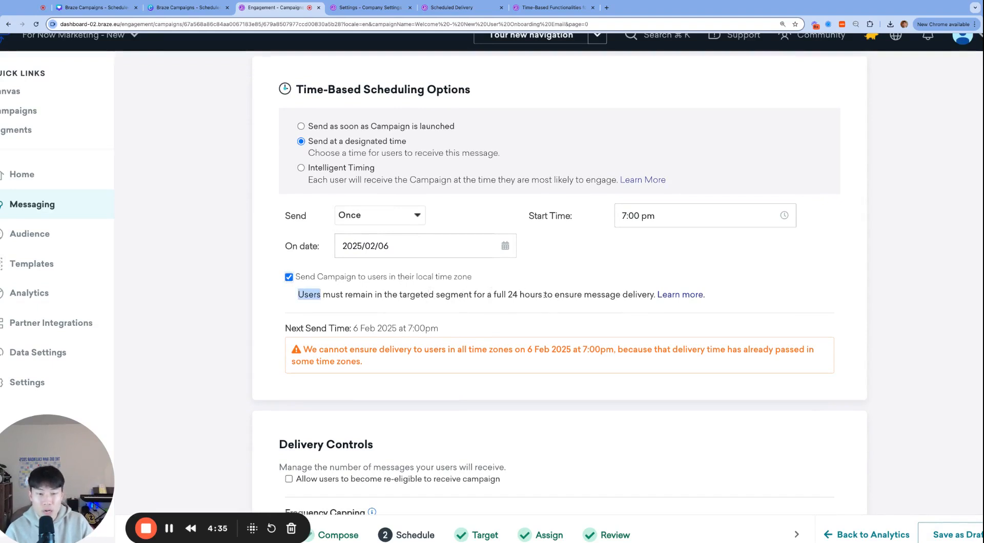
{"action": "triple_click", "coordinate": [638, 294]}
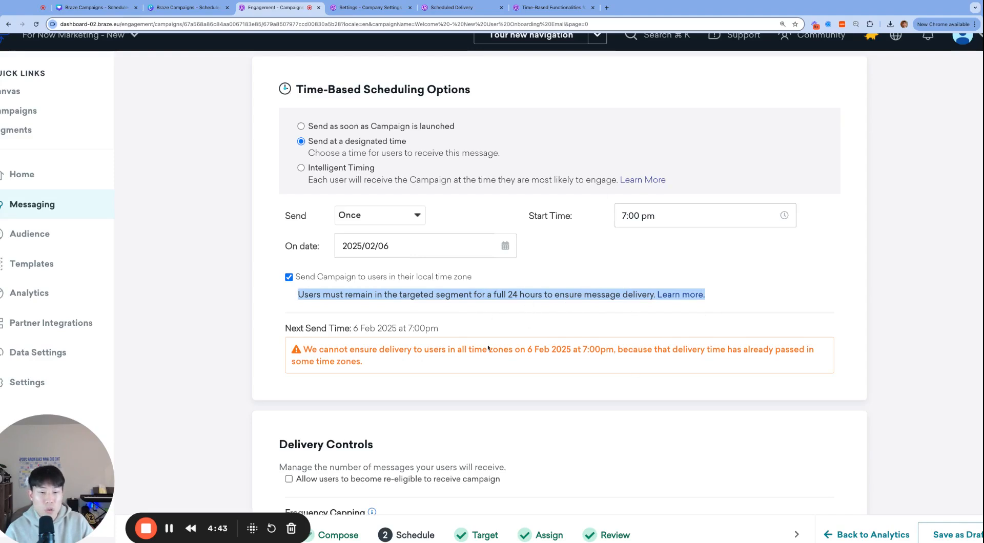
Examine the warning about delivery across time zones below the Next Send Time, together with the schedule settings
{"action": "scroll", "coordinate": [488, 348], "scroll_direction": "down", "scroll_amount": 1}
{"action": "scroll", "coordinate": [530, 350], "scroll_direction": "down", "scroll_amount": 1}
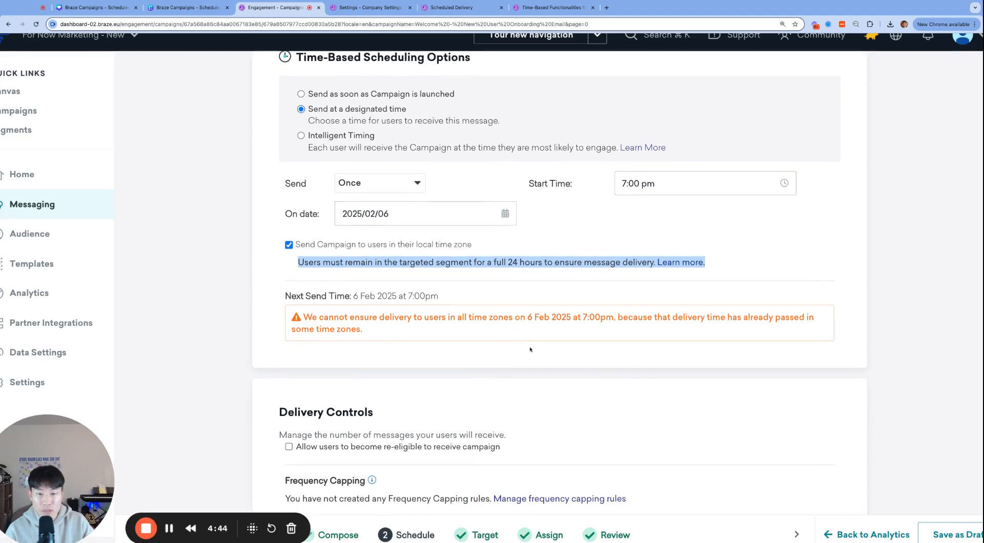
{"action": "left_click", "coordinate": [468, 321]}
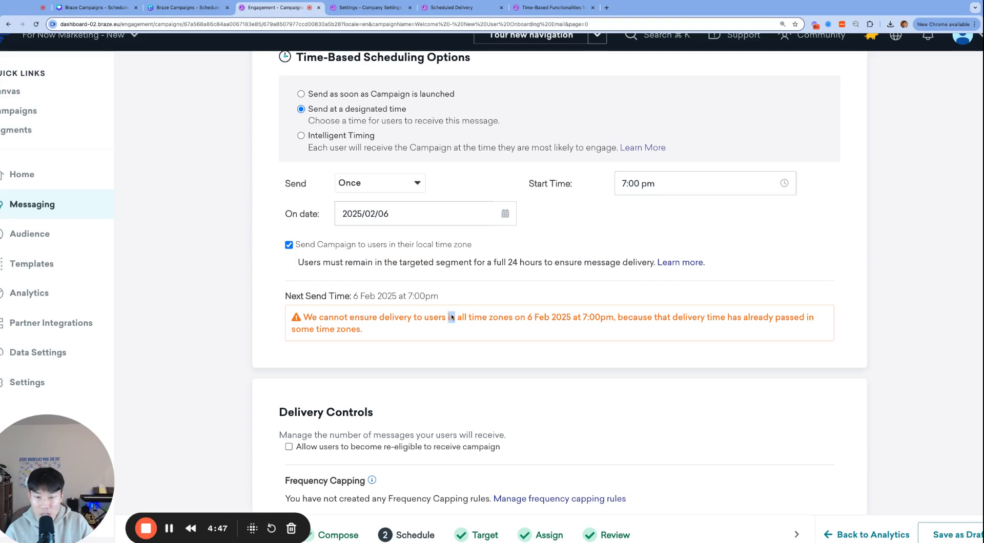
{"action": "triple_click", "coordinate": [452, 318]}
{"action": "left_click", "coordinate": [374, 317]}
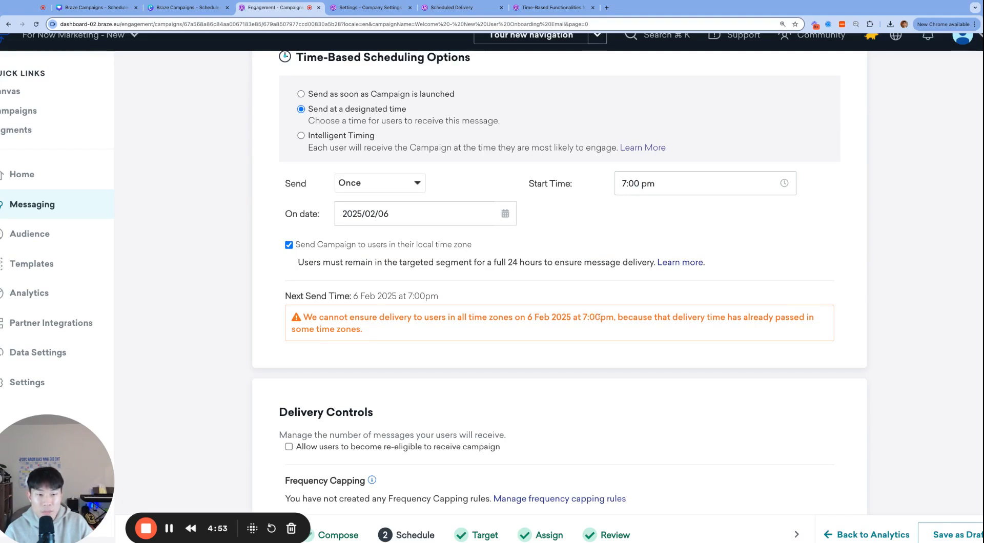
{"action": "left_click_drag", "start_coordinate": [628, 316], "coordinate": [769, 330]}
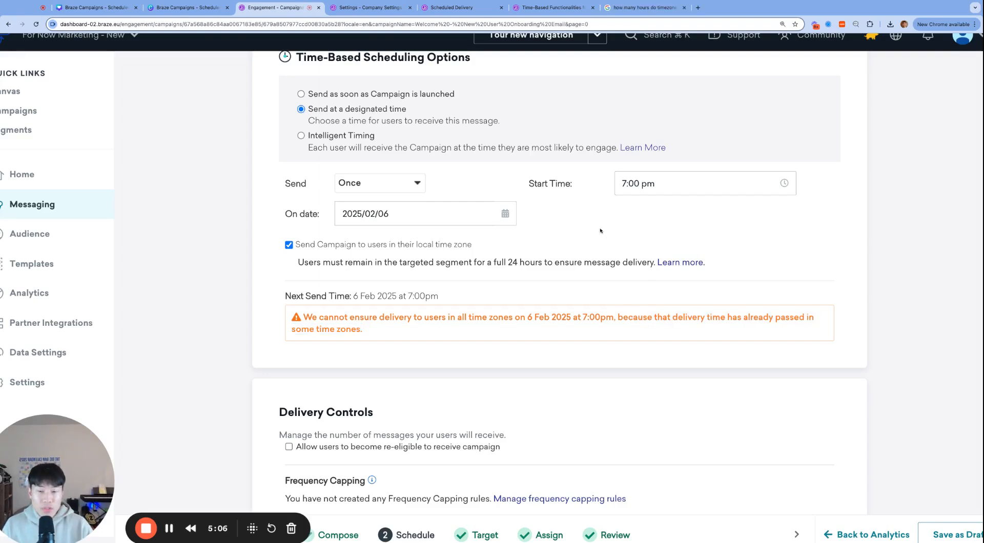
{"action": "scroll", "coordinate": [603, 232], "scroll_direction": "up", "scroll_amount": 1}
{"action": "scroll", "coordinate": [548, 236], "scroll_direction": "up", "scroll_amount": 1}
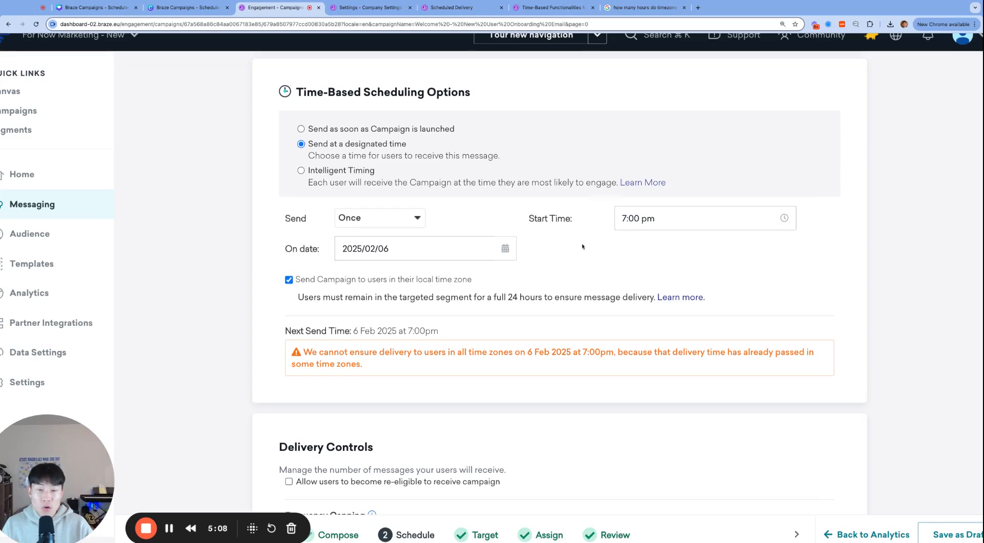
{"action": "scroll", "coordinate": [558, 287], "scroll_direction": "down", "scroll_amount": 1}
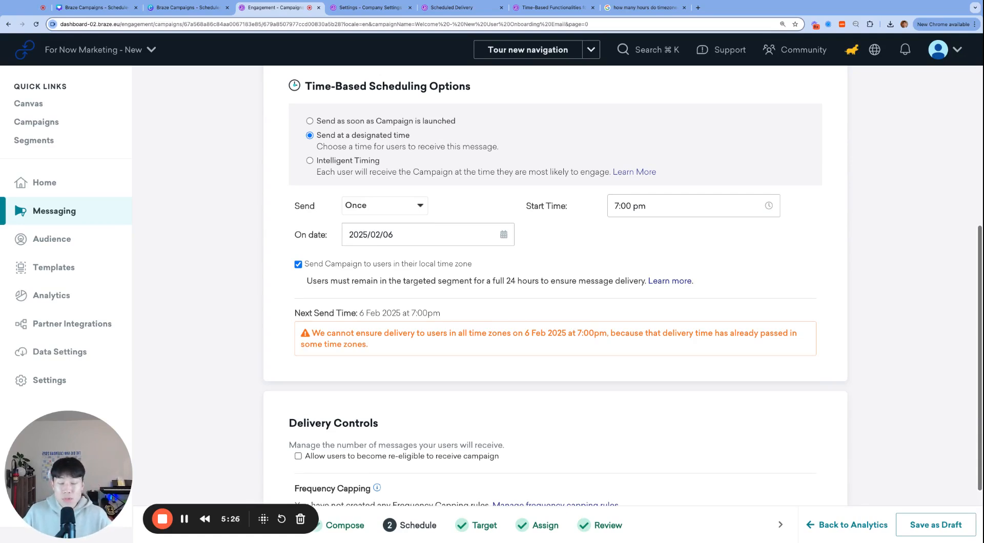
{"action": "scroll", "coordinate": [456, 306], "scroll_direction": "down", "scroll_amount": 3}
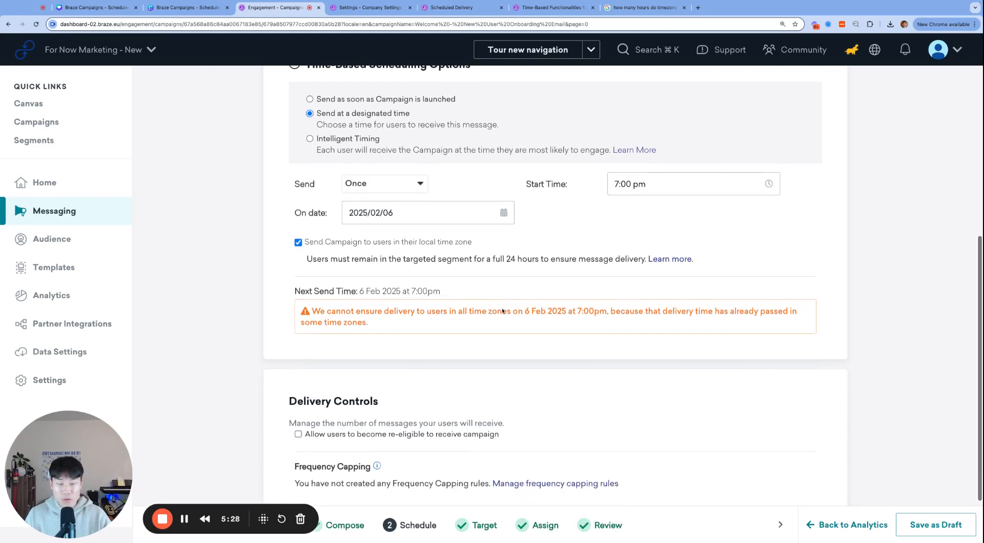
Change the send frequency to Daily with a recurrence of every 5 days
{"action": "scroll", "coordinate": [493, 297], "scroll_direction": "up", "scroll_amount": 4}
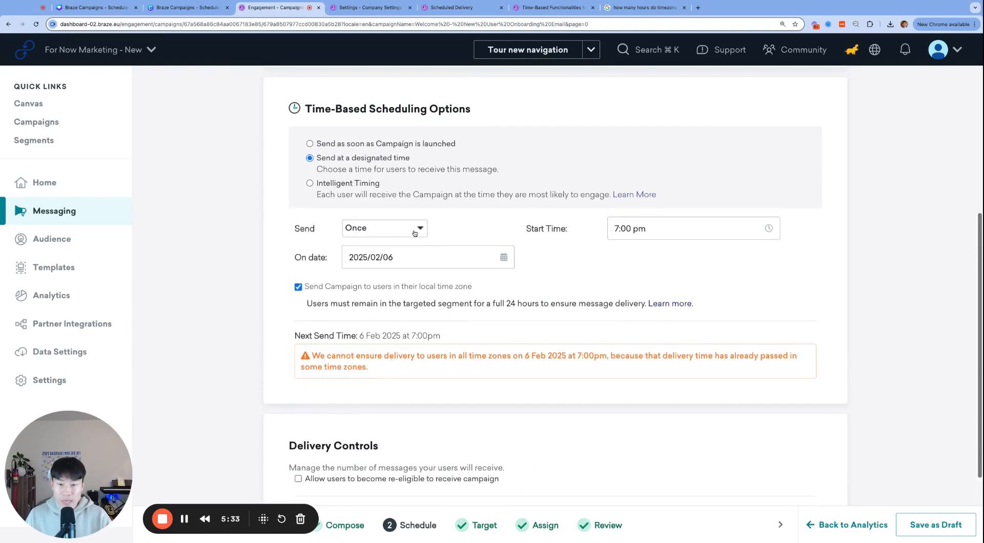
{"action": "left_click", "coordinate": [415, 233]}
{"action": "left_click", "coordinate": [405, 245]}
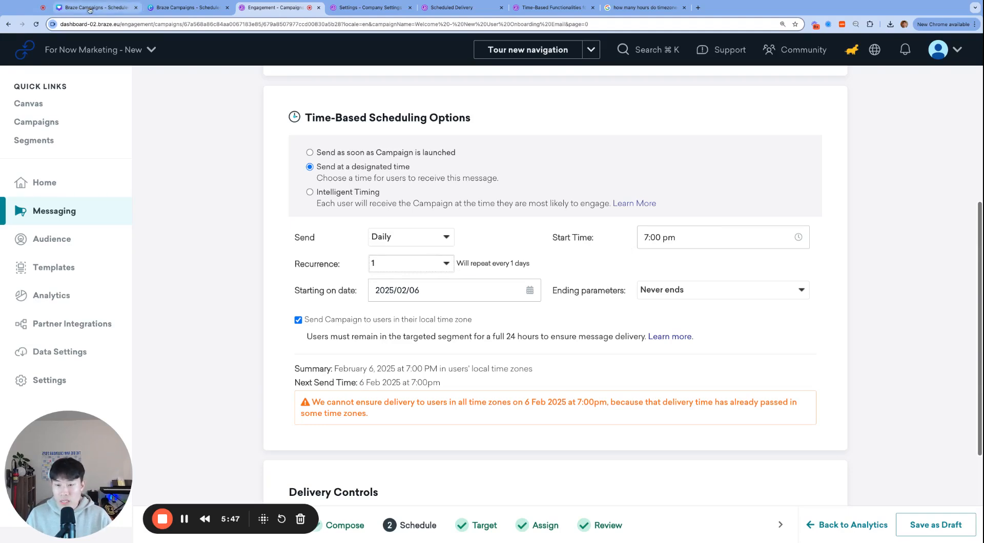
{"action": "left_click", "coordinate": [408, 269]}
{"action": "left_click", "coordinate": [408, 269]}
{"action": "left_click", "coordinate": [408, 300]}
{"action": "left_click_drag", "start_coordinate": [488, 264], "coordinate": [449, 282]}
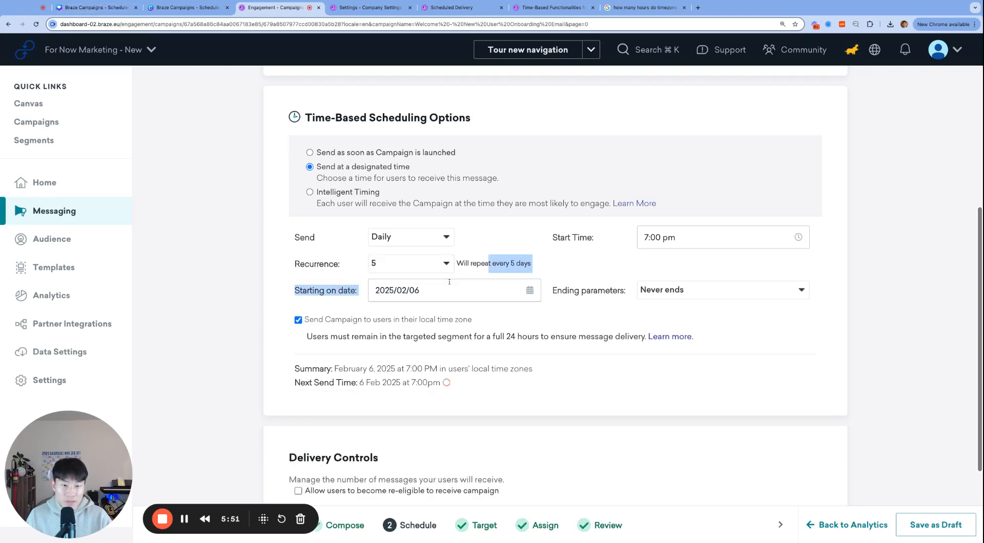
Set the daily schedule's recurrence to every 30 days
{"action": "left_click", "coordinate": [479, 265]}
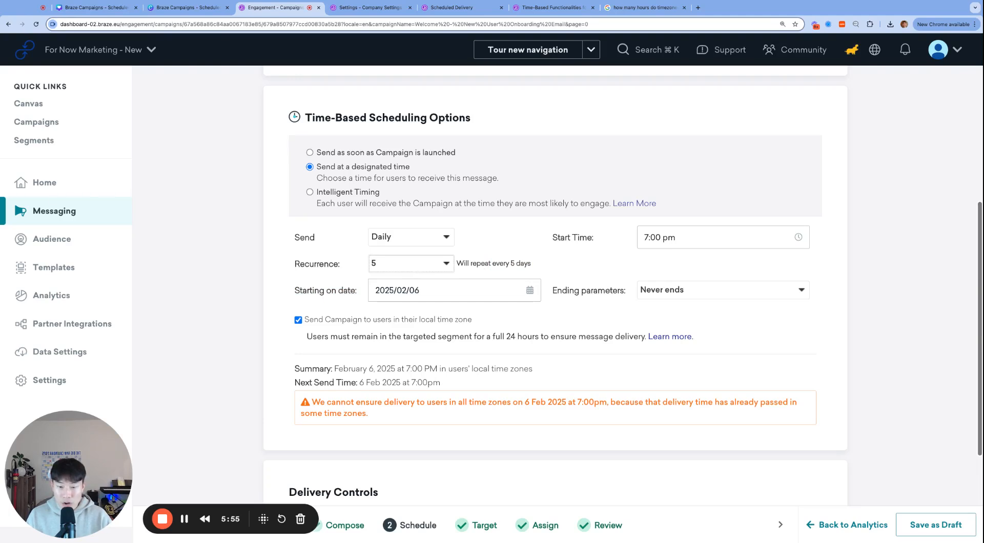
{"action": "type", "text": "30"}
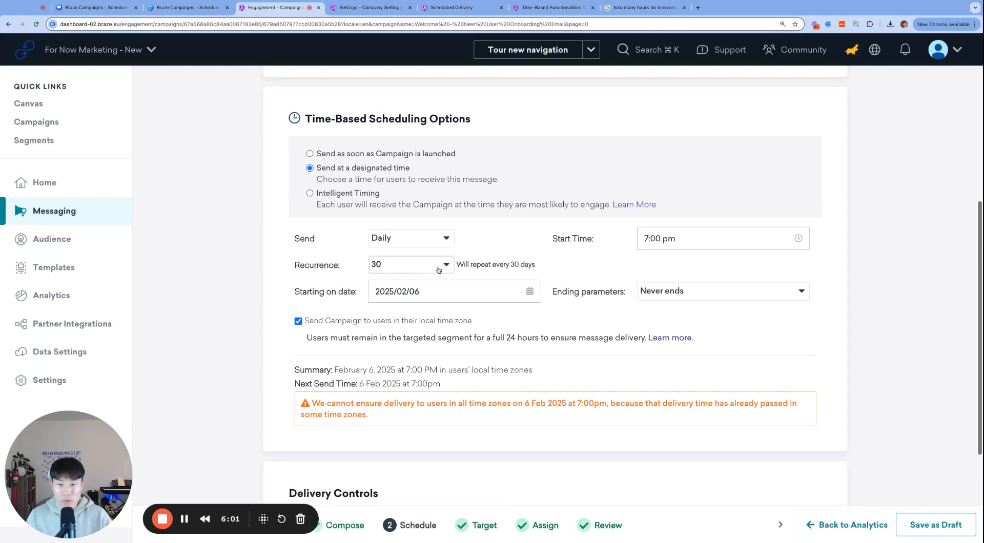
{"action": "scroll", "coordinate": [439, 270], "scroll_direction": "down", "scroll_amount": 1}
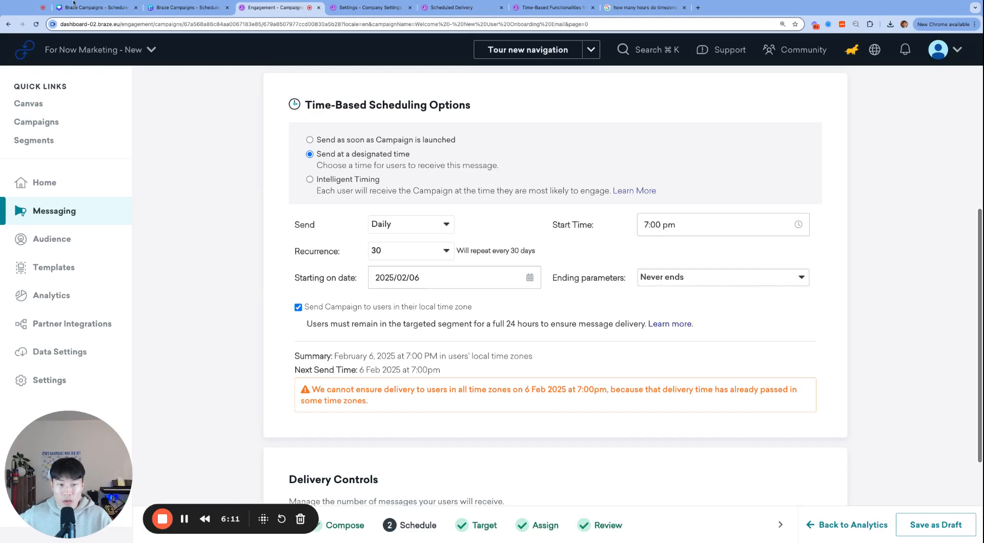
Set the ending parameters to After a specific number of occurrences, with 10 occurrences
{"action": "left_click", "coordinate": [693, 291]}
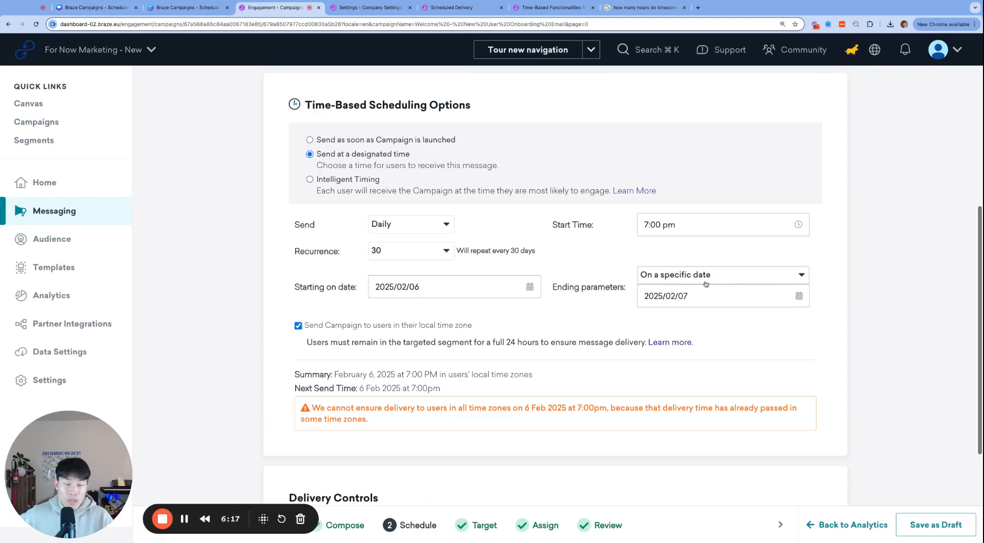
{"action": "left_click", "coordinate": [706, 284]}
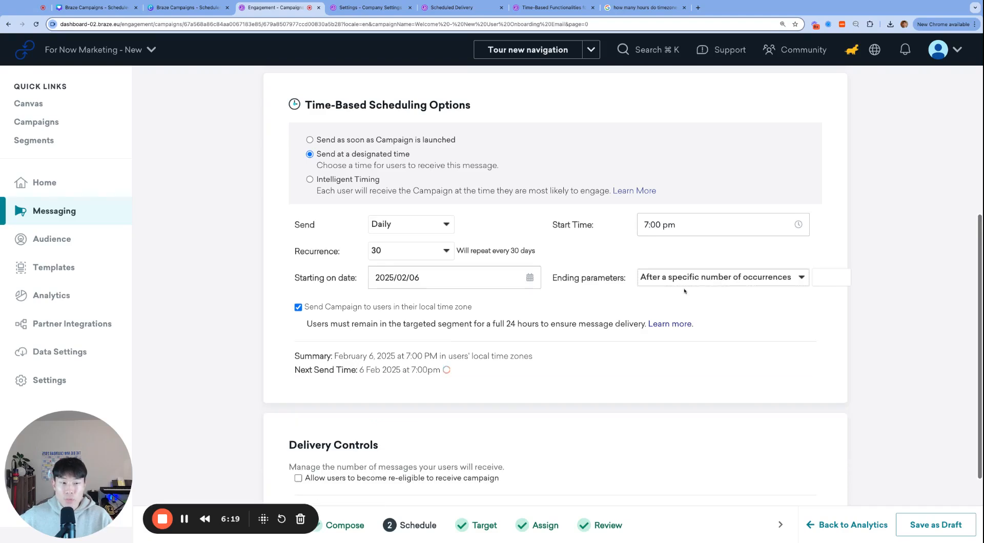
{"action": "type", "text": "10"}
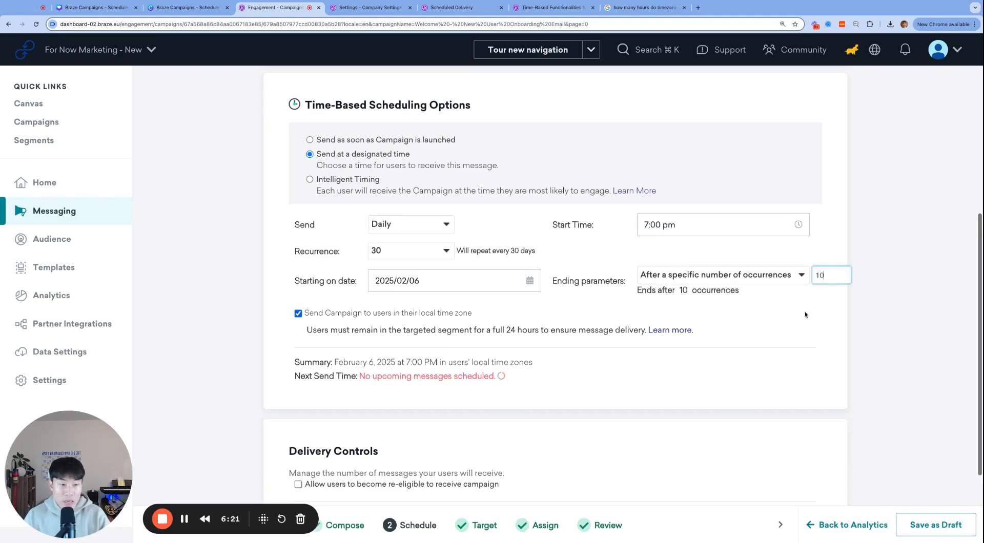
{"action": "left_click", "coordinate": [793, 321]}
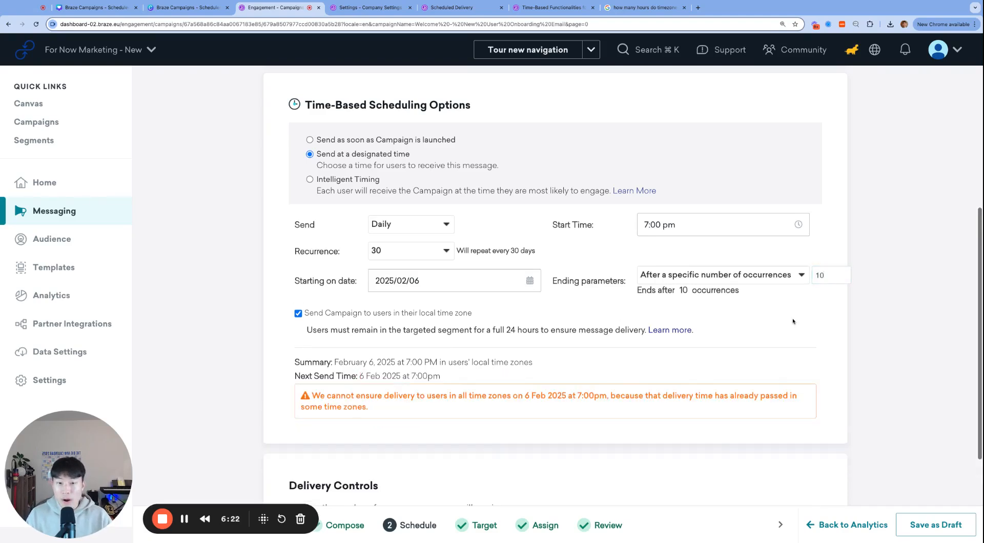
Change the send frequency to Weekly with a recurrence of every 2 weeks
{"action": "left_click", "coordinate": [419, 255]}
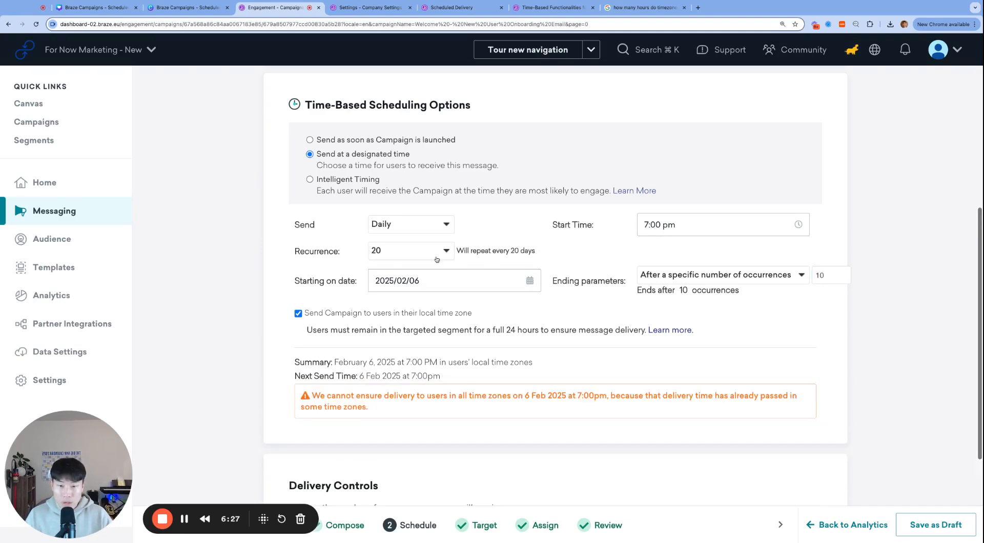
{"action": "left_click", "coordinate": [423, 230]}
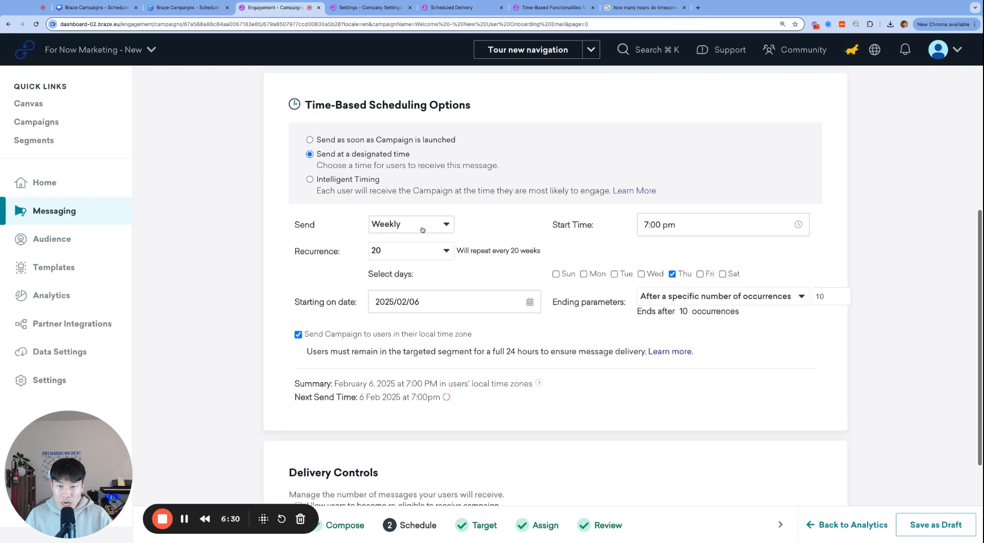
{"action": "scroll", "coordinate": [476, 239], "scroll_direction": "up", "scroll_amount": 1}
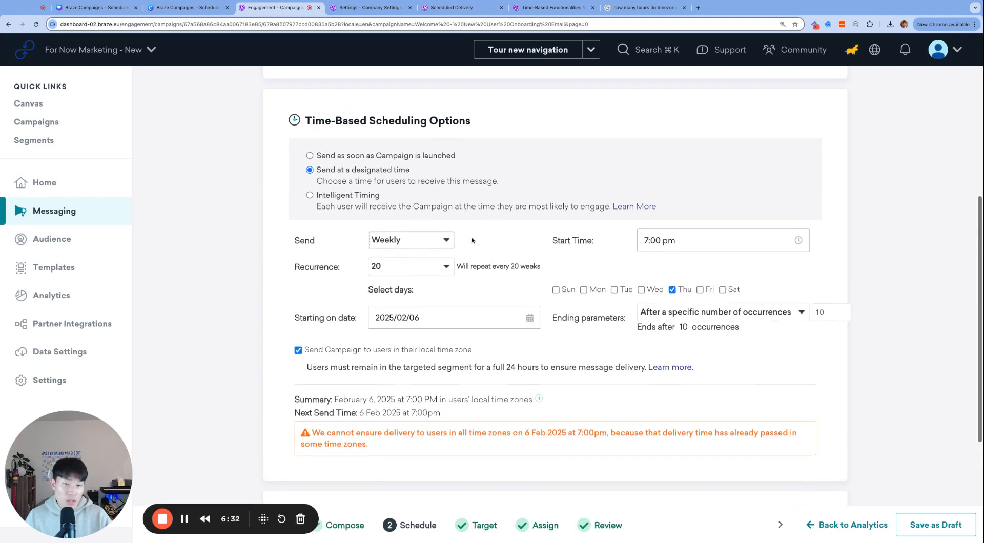
{"action": "left_click", "coordinate": [418, 266]}
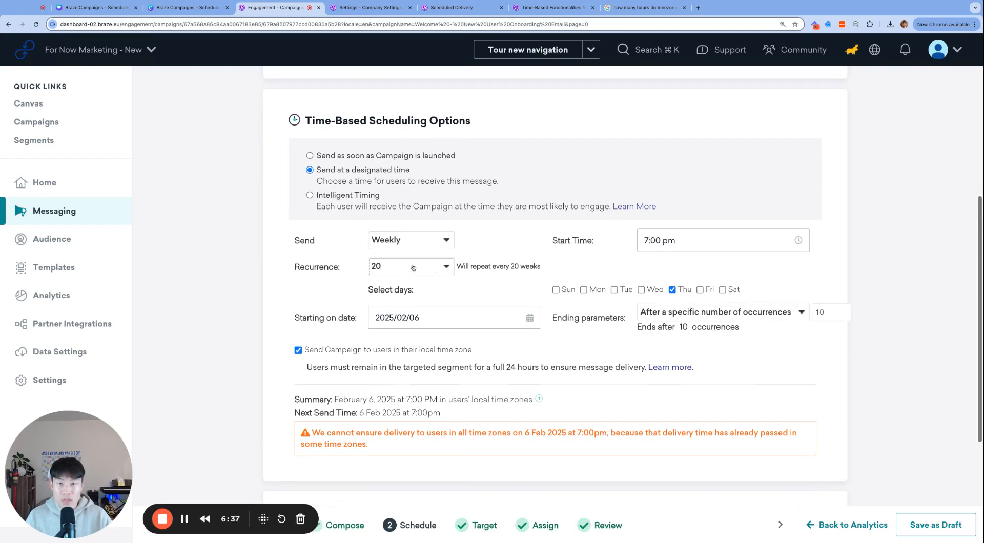
{"action": "key", "text": "BackSpace"}
{"action": "left_click", "coordinate": [494, 270]}
{"action": "scroll", "coordinate": [513, 277], "scroll_direction": "up", "scroll_amount": 1}
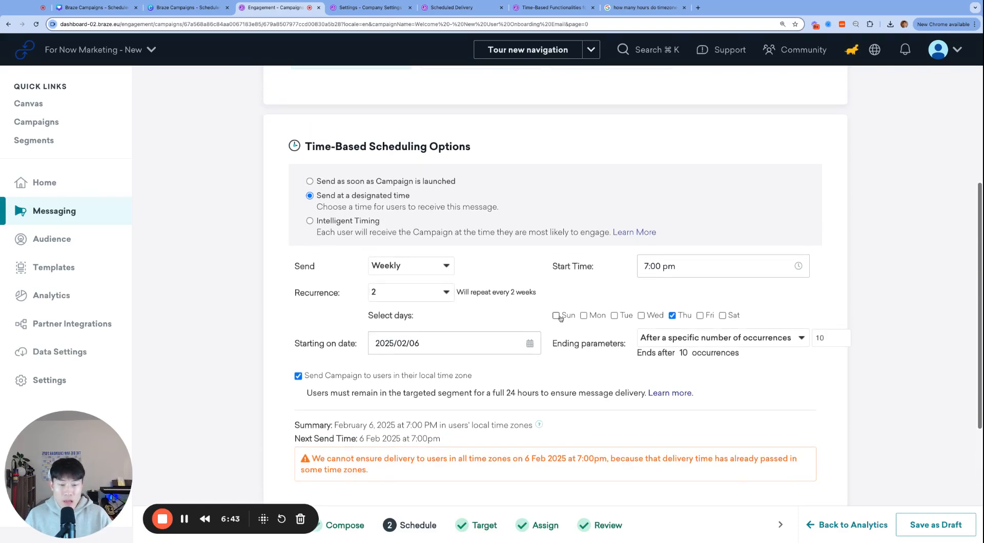
Add Sunday and Tuesday to the weekly send days, and set the ending parameters to On a specific date
{"action": "left_click", "coordinate": [557, 316]}
{"action": "left_click", "coordinate": [613, 316]}
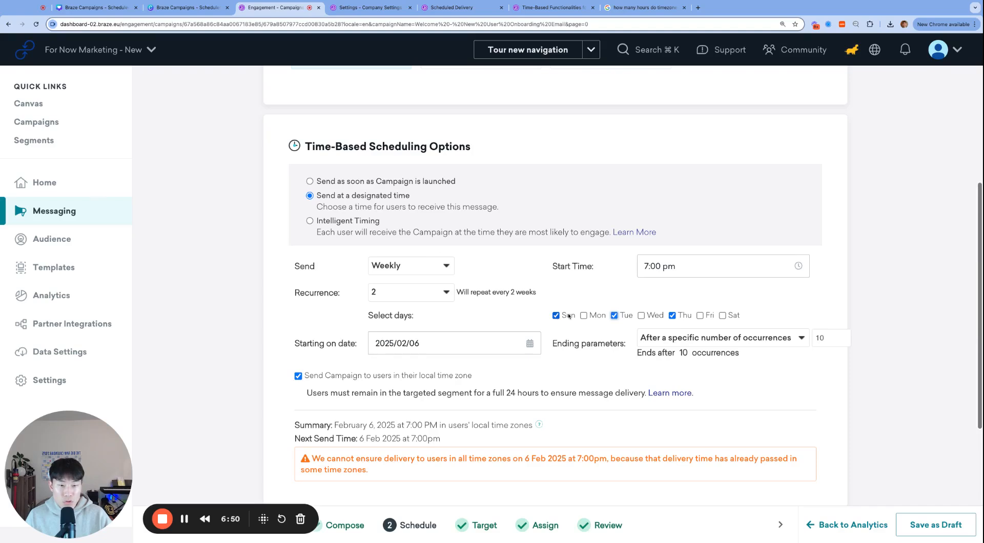
{"action": "left_click", "coordinate": [721, 339]}
{"action": "left_click", "coordinate": [686, 326]}
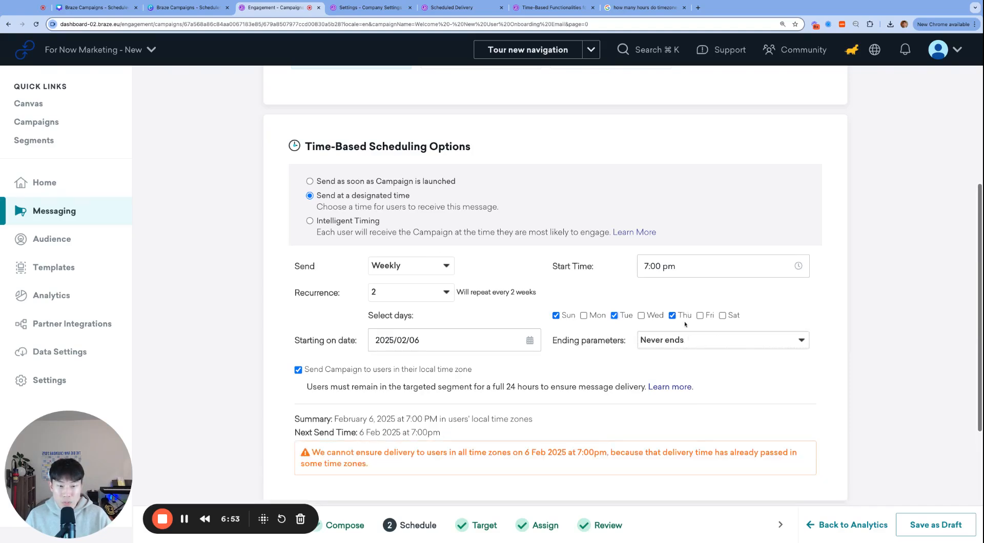
{"action": "left_click", "coordinate": [685, 337]}
{"action": "left_click", "coordinate": [683, 348]}
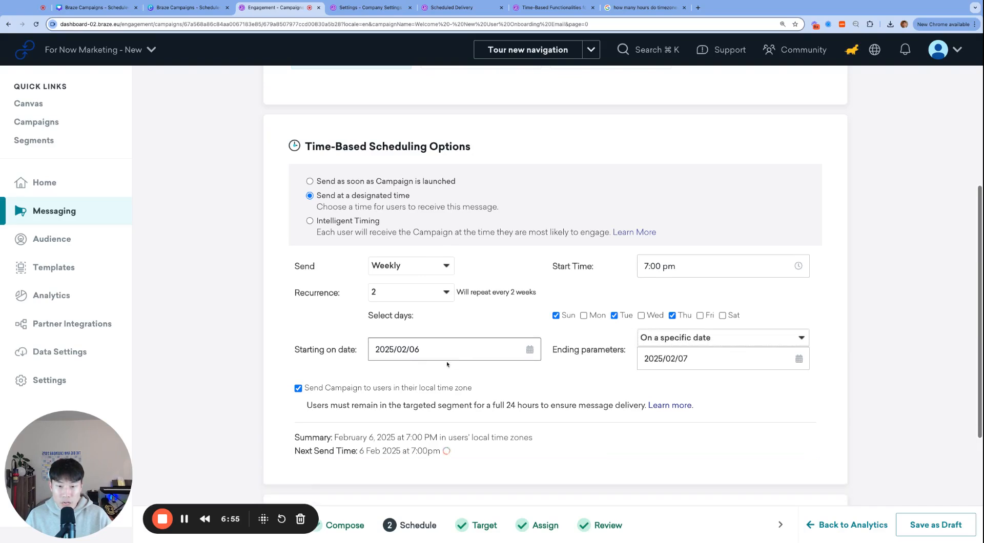
Change the send frequency to Monthly and disable sending the campaign in users' local time zone
{"action": "left_click", "coordinate": [395, 267]}
{"action": "left_click", "coordinate": [395, 276]}
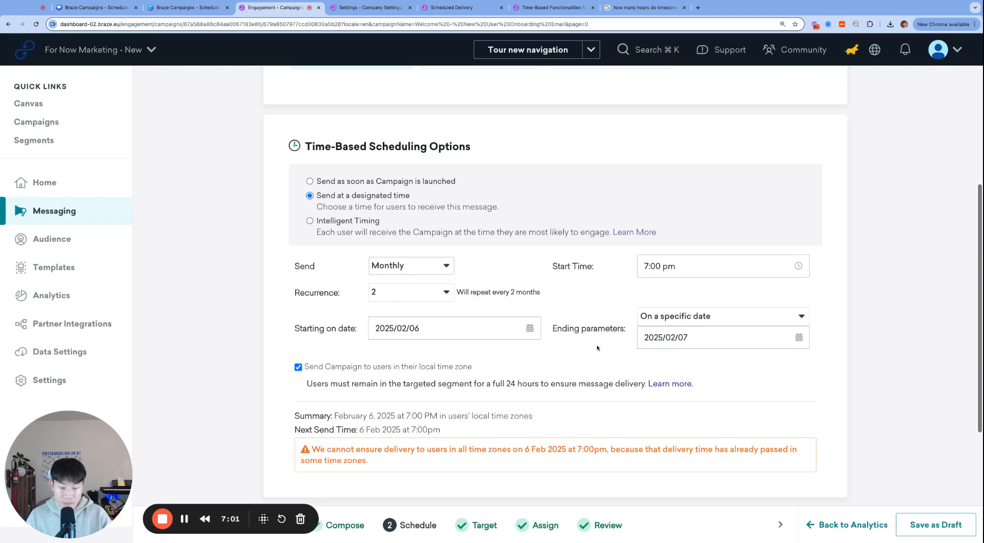
{"action": "left_click", "coordinate": [401, 369]}
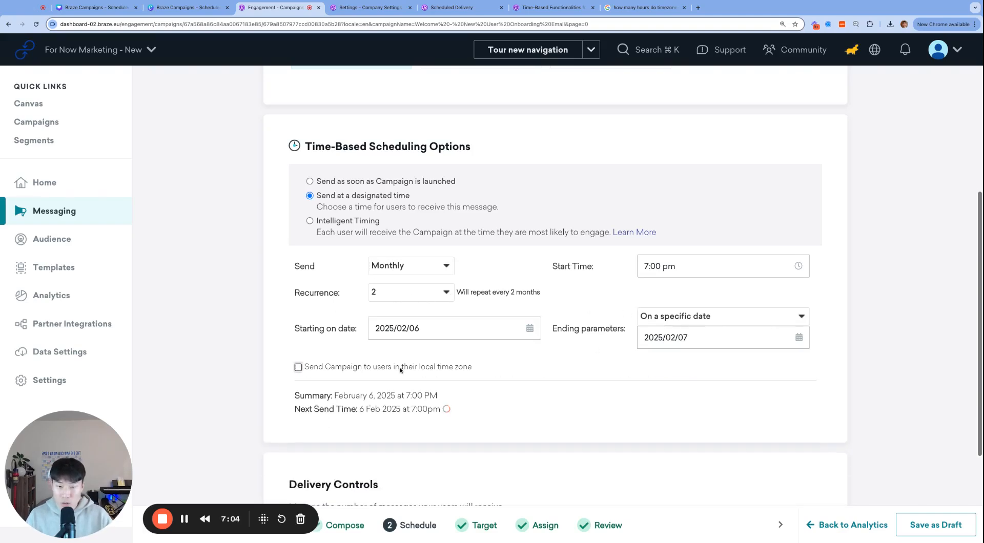
Examine the Delivery Controls section, including its description, the re-eligibility option and Frequency Capping
{"action": "scroll", "coordinate": [429, 486], "scroll_direction": "down", "scroll_amount": 3}
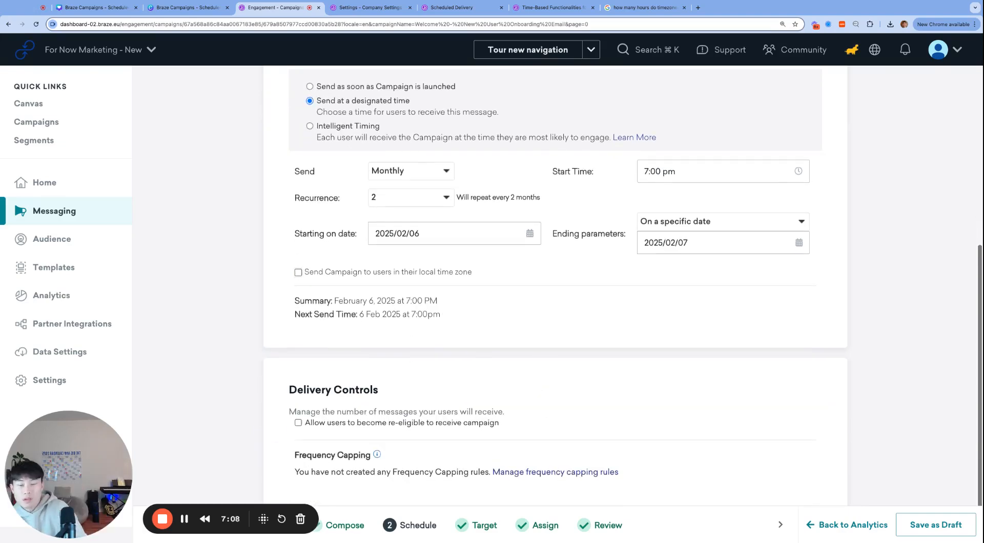
{"action": "scroll", "coordinate": [542, 357], "scroll_direction": "down", "scroll_amount": 2}
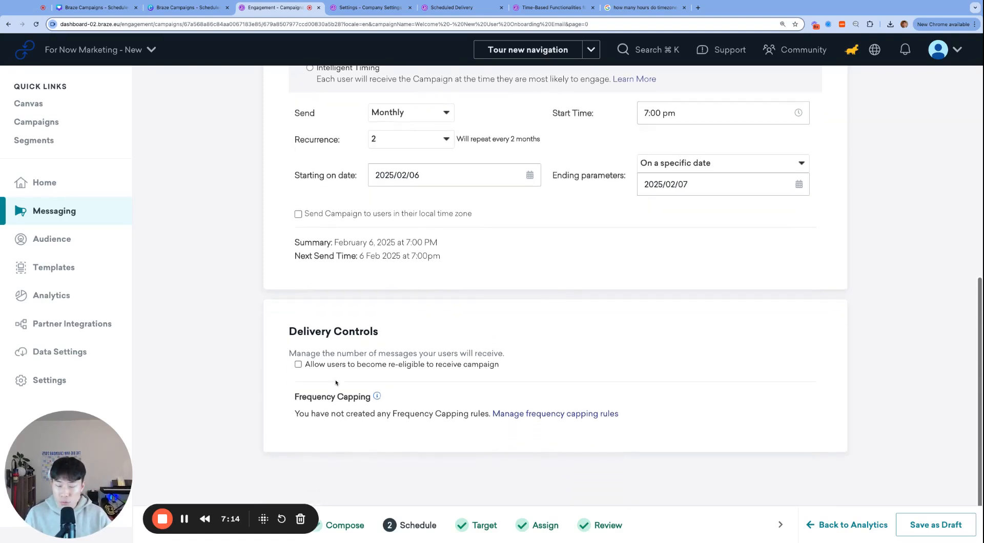
{"action": "triple_click", "coordinate": [333, 330]}
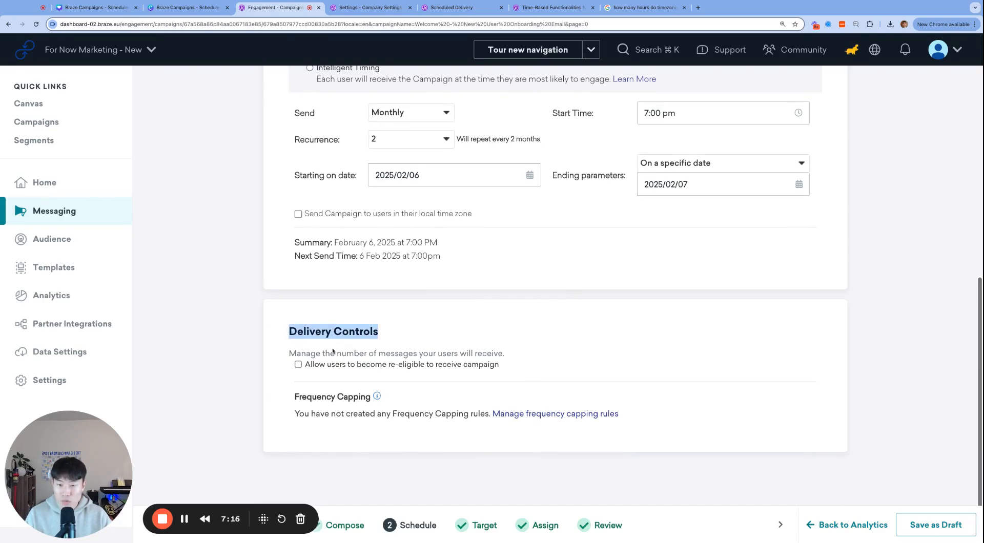
{"action": "triple_click", "coordinate": [349, 354]}
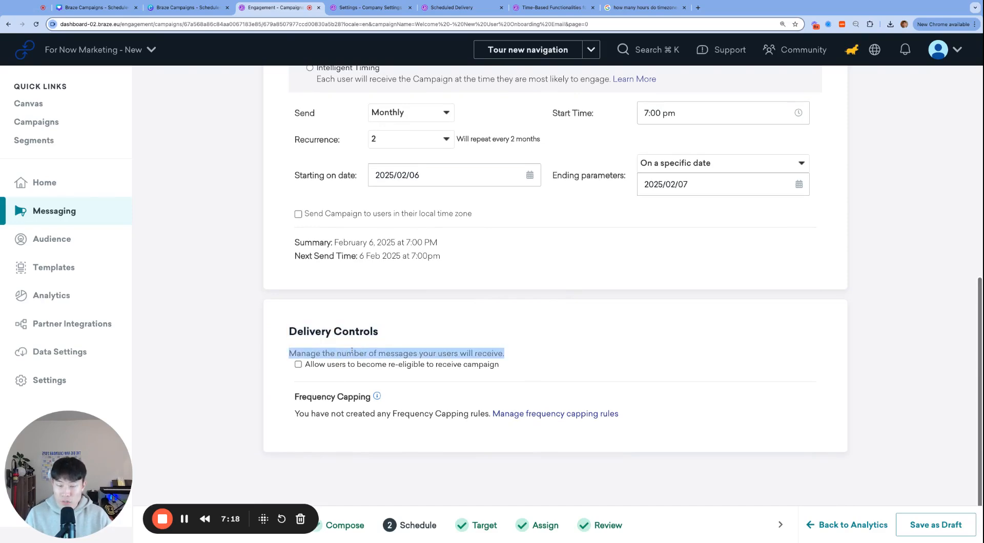
{"action": "scroll", "coordinate": [352, 352], "scroll_direction": "up", "scroll_amount": 3}
{"action": "scroll", "coordinate": [352, 352], "scroll_direction": "down", "scroll_amount": 1}
{"action": "scroll", "coordinate": [322, 338], "scroll_direction": "left", "scroll_amount": 1}
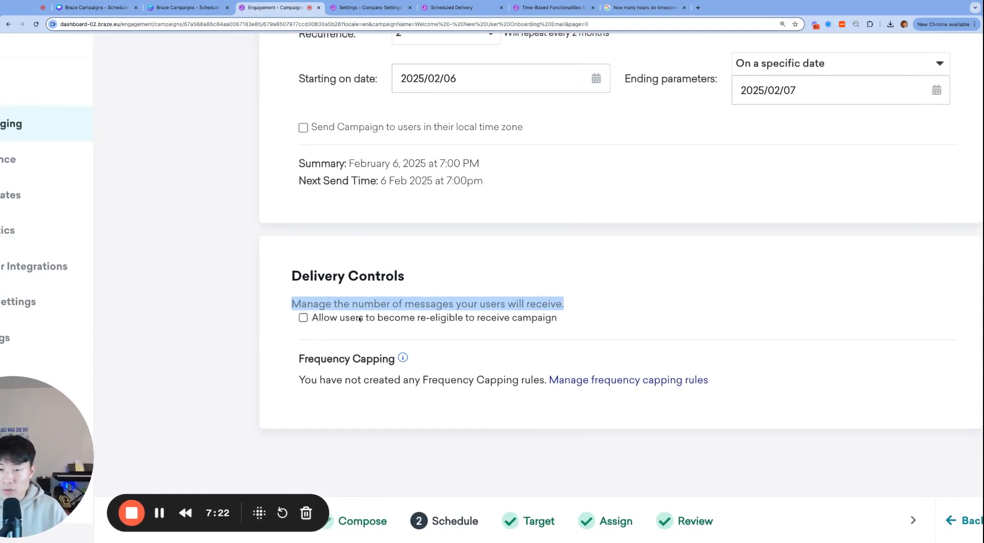
{"action": "scroll", "coordinate": [352, 319], "scroll_direction": "left", "scroll_amount": 3}
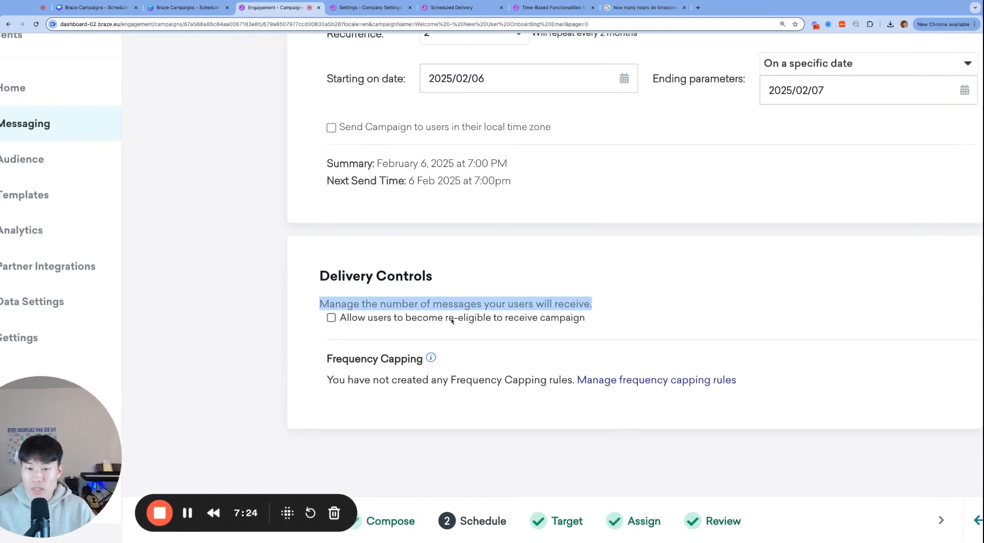
{"action": "scroll", "coordinate": [452, 321], "scroll_direction": "left", "scroll_amount": 5}
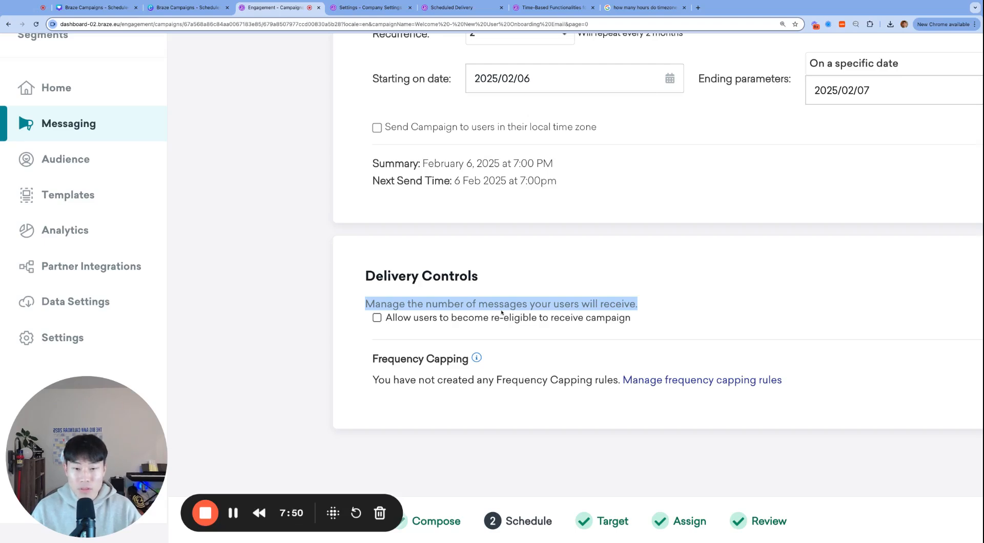
{"action": "left_click", "coordinate": [505, 336]}
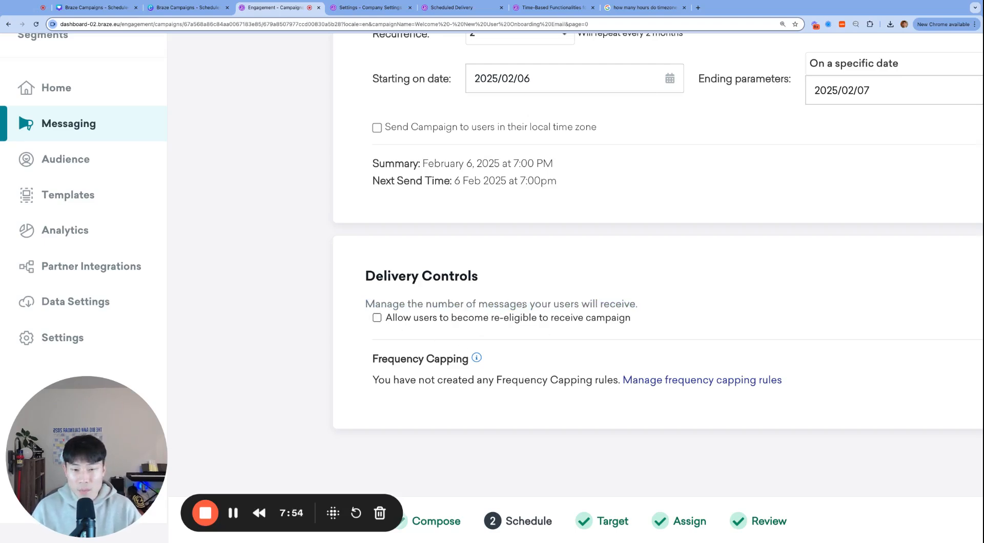
{"action": "key", "text": "ctrl+minus"}
{"action": "key", "text": "ctrl+minus"}
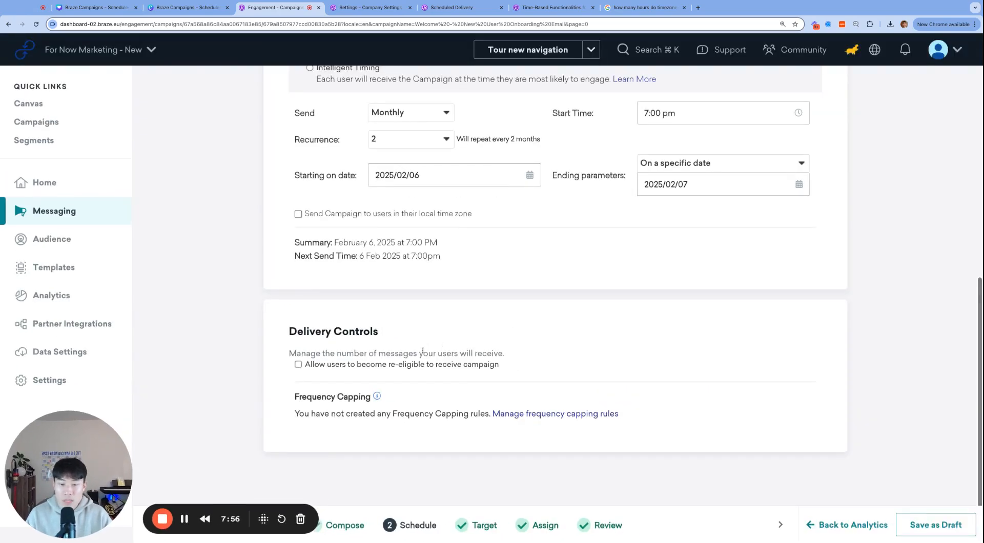
Allow users to become re-eligible to receive the campaign, and compare the re-eligibility option with the recurrence schedule
{"action": "left_click", "coordinate": [384, 366]}
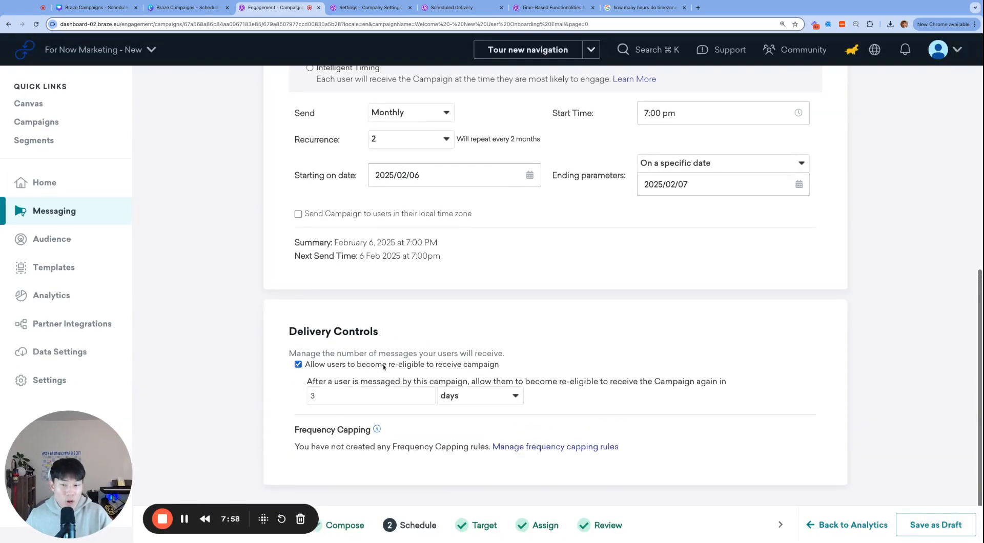
{"action": "scroll", "coordinate": [378, 369], "scroll_direction": "up", "scroll_amount": 6}
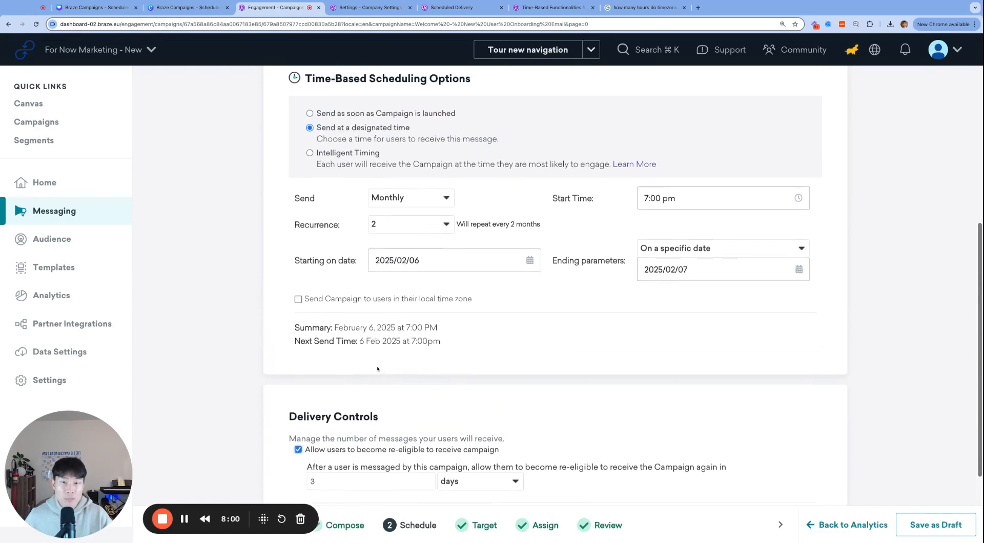
{"action": "scroll", "coordinate": [413, 239], "scroll_direction": "down", "scroll_amount": 3}
{"action": "scroll", "coordinate": [414, 239], "scroll_direction": "down", "scroll_amount": 3}
{"action": "scroll", "coordinate": [410, 153], "scroll_direction": "up", "scroll_amount": 4}
{"action": "scroll", "coordinate": [462, 199], "scroll_direction": "down", "scroll_amount": 5}
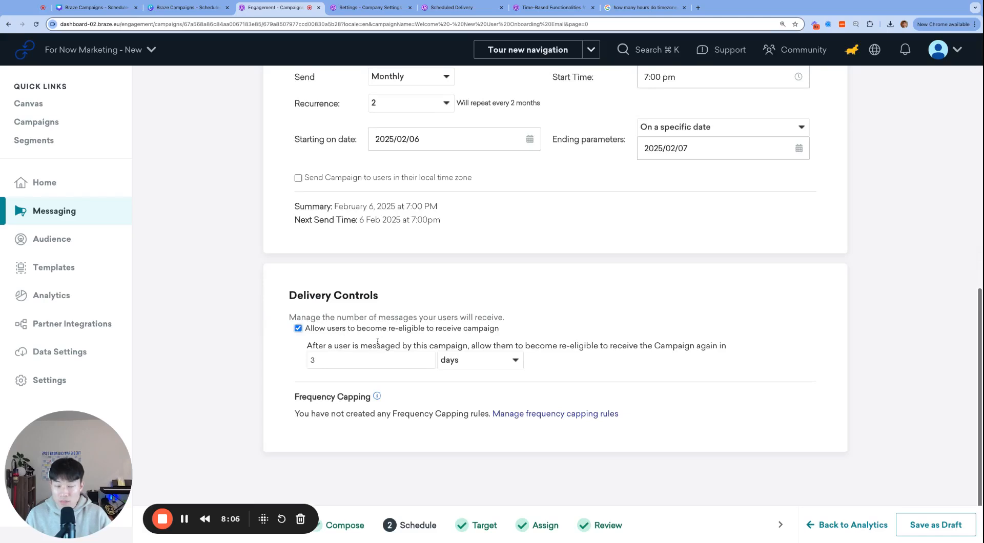
Set the re-eligibility period after a user is messaged to 0 days
{"action": "left_click", "coordinate": [353, 364]}
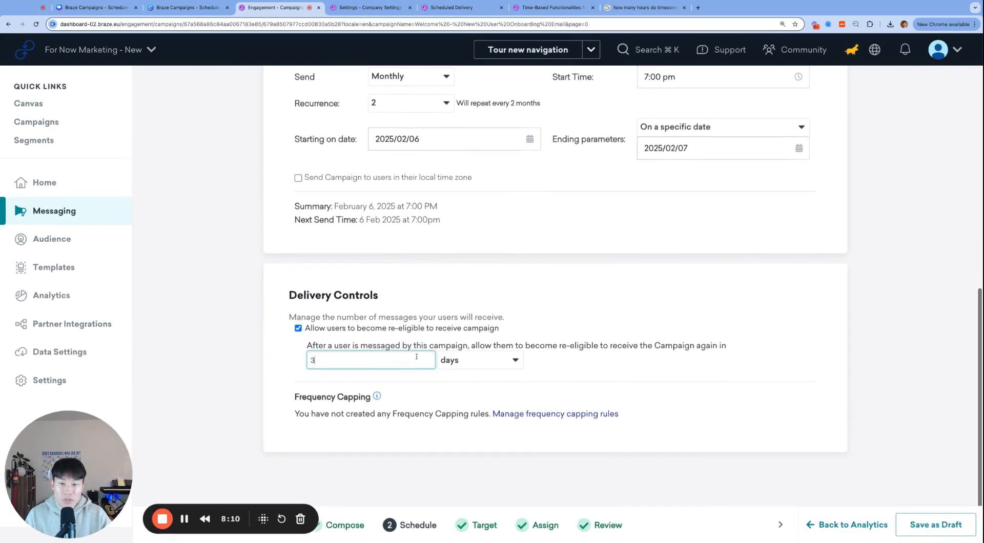
{"action": "scroll", "coordinate": [417, 357], "scroll_direction": "up", "scroll_amount": 2}
{"action": "scroll", "coordinate": [416, 357], "scroll_direction": "down", "scroll_amount": 1}
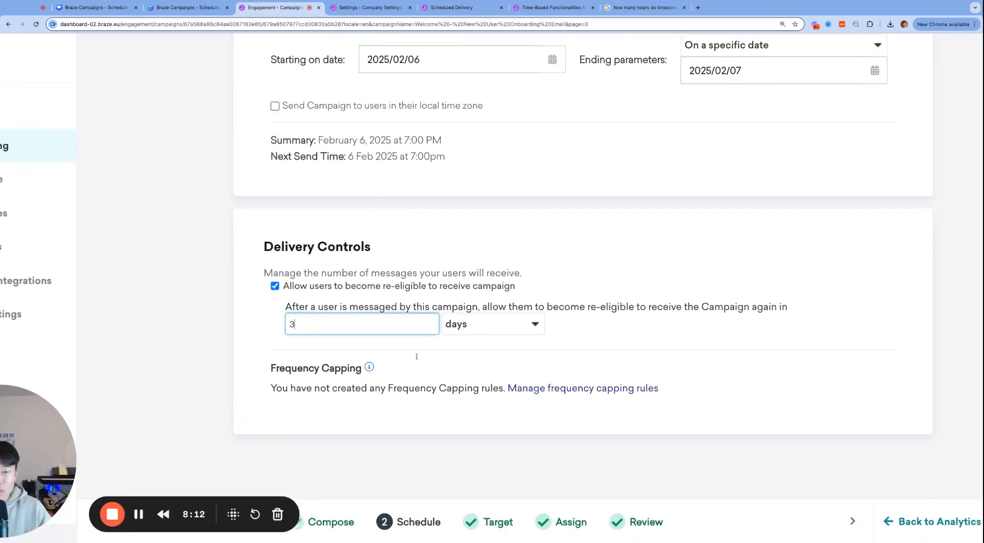
{"action": "scroll", "coordinate": [377, 328], "scroll_direction": "left", "scroll_amount": 2}
{"action": "scroll", "coordinate": [377, 328], "scroll_direction": "left", "scroll_amount": 3}
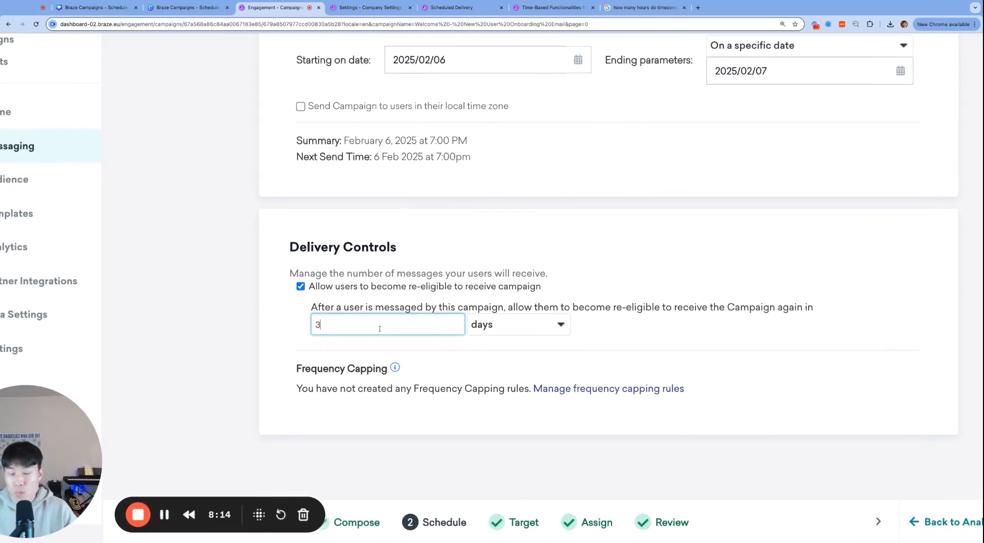
{"action": "scroll", "coordinate": [410, 326], "scroll_direction": "left", "scroll_amount": 1}
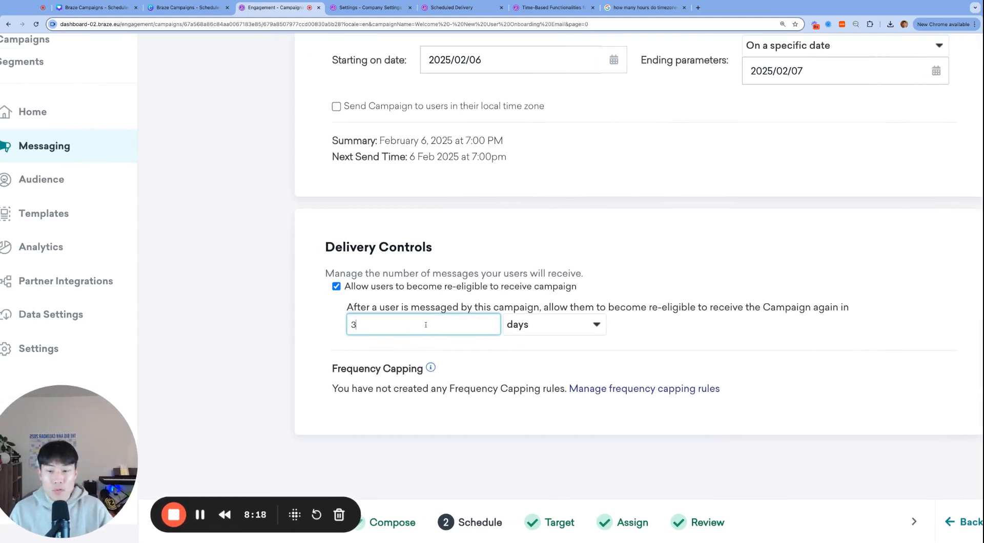
{"action": "scroll", "coordinate": [429, 324], "scroll_direction": "left", "scroll_amount": 1}
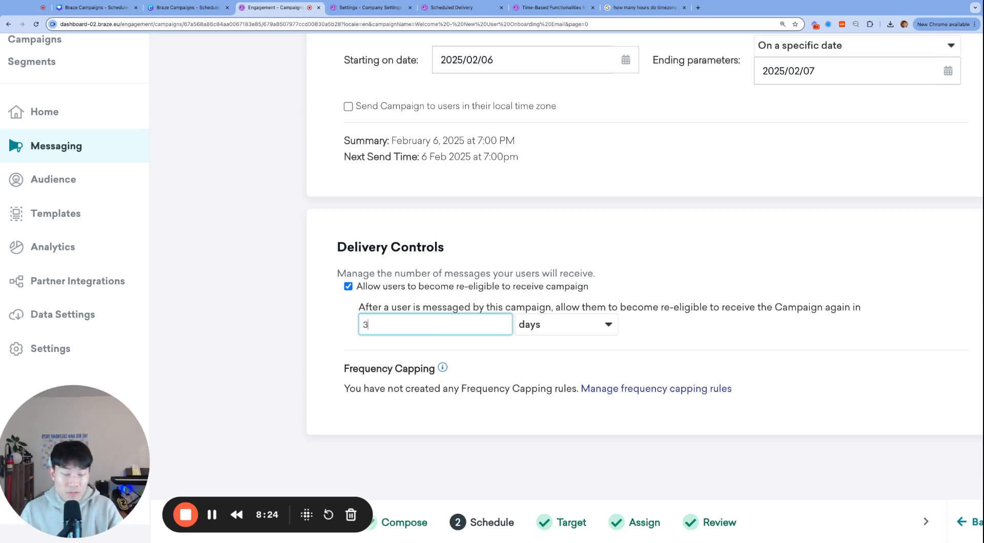
{"action": "key", "text": "BackSpace"}
{"action": "type", "text": "0"}
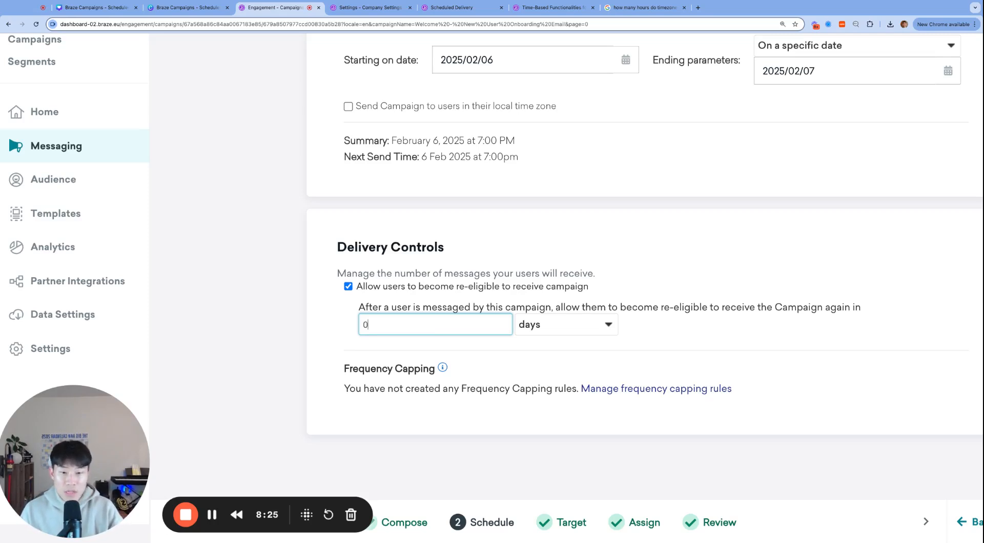
Try minutes and weeks as the unit of the re-eligibility period, and switch the unit back to days
{"action": "left_click", "coordinate": [549, 300]}
{"action": "left_click", "coordinate": [562, 332]}
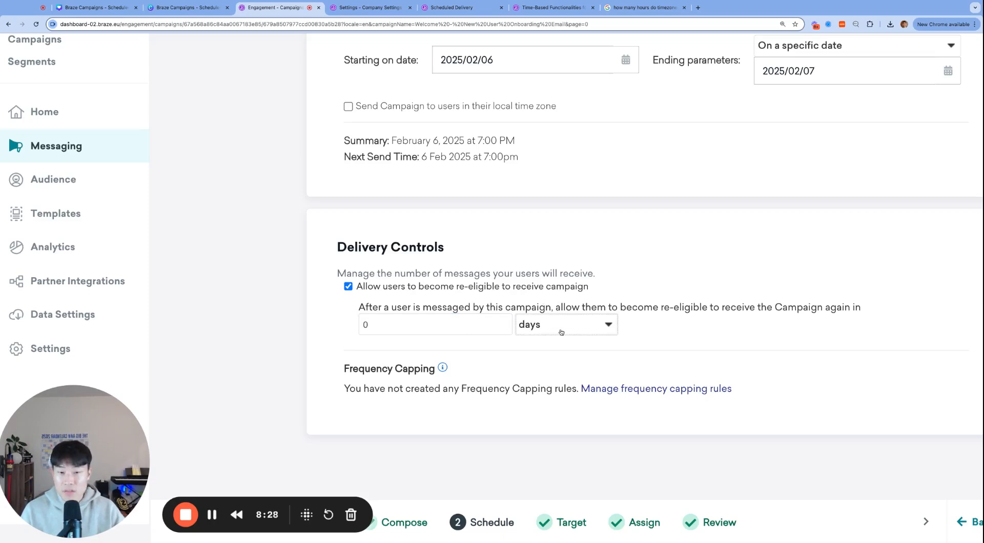
{"action": "left_click", "coordinate": [574, 325]}
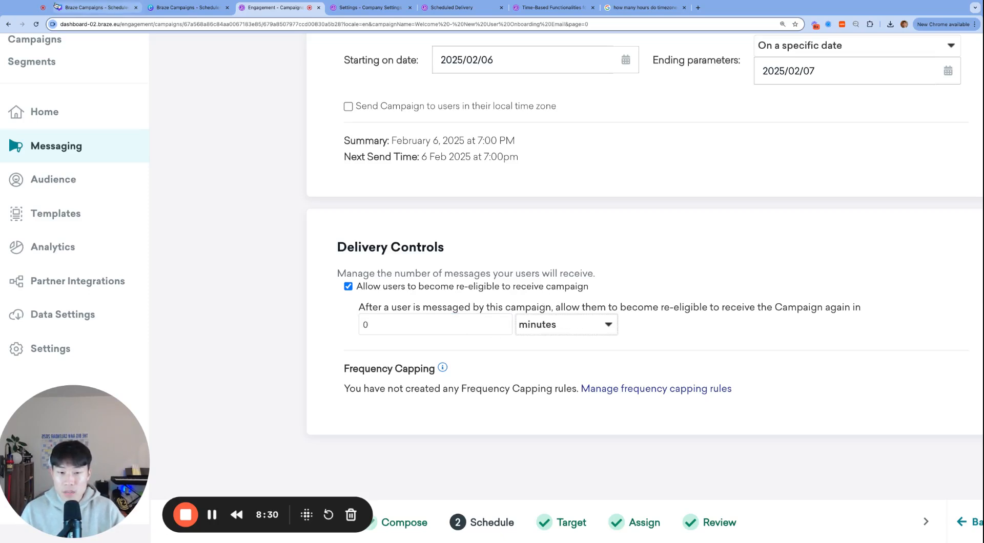
{"action": "left_click", "coordinate": [582, 332]}
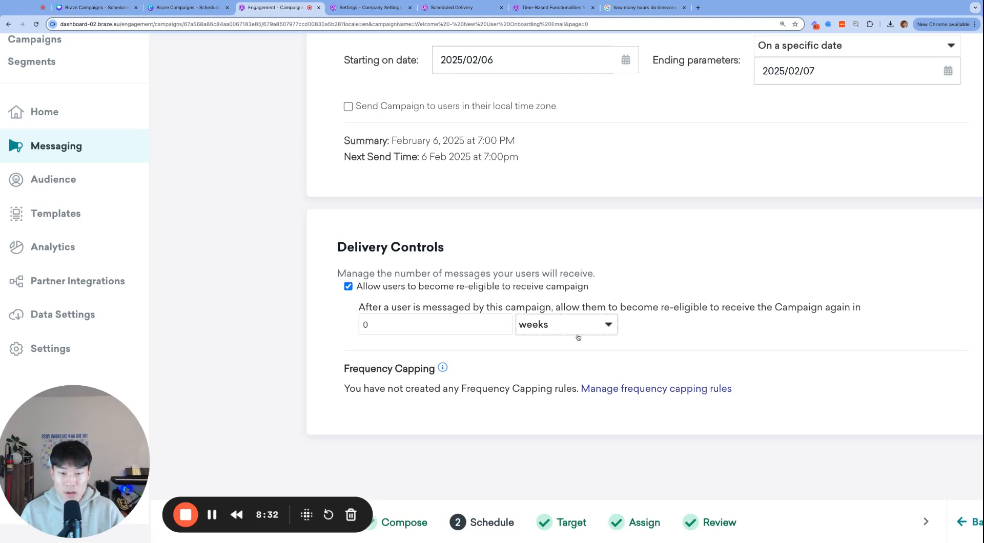
{"action": "left_click", "coordinate": [578, 337]}
{"action": "left_click", "coordinate": [562, 317]}
{"action": "left_click", "coordinate": [562, 324]}
{"action": "left_click", "coordinate": [535, 327]}
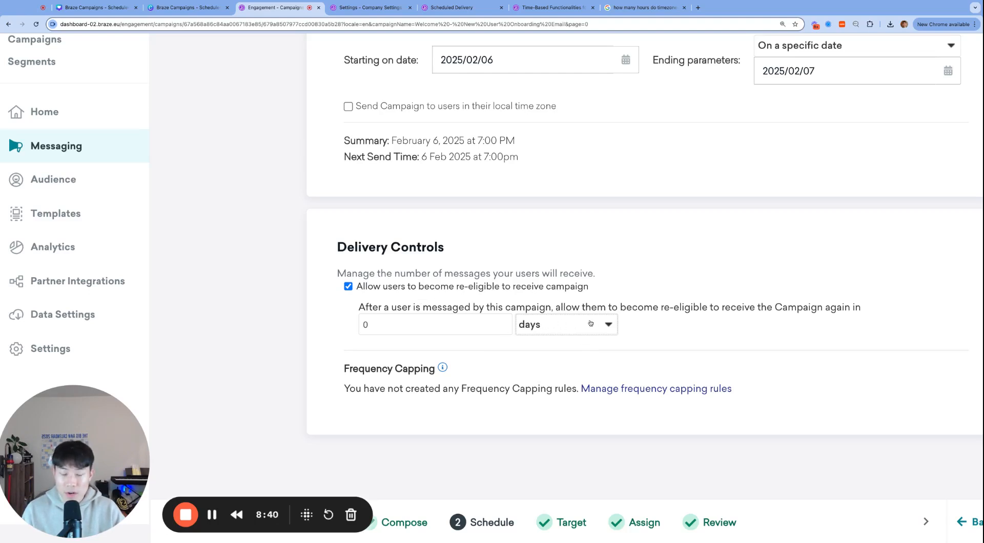
Set the period after which messaged users become re-eligible for the campaign to 1 minutes
{"action": "left_click", "coordinate": [468, 322]}
{"action": "key", "text": "BackSpace"}
{"action": "type", "text": "1"}
{"action": "left_click", "coordinate": [534, 326]}
{"action": "left_click", "coordinate": [569, 315]}
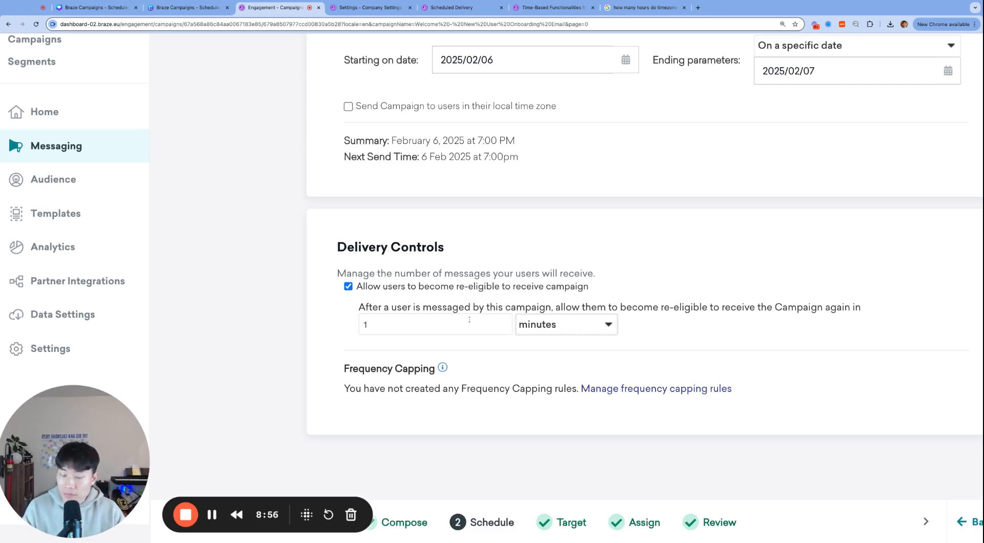
Read the re-eligibility statement, checking that the period counts from when a user is messaged by the campaign
{"action": "double_click", "coordinate": [445, 308]}
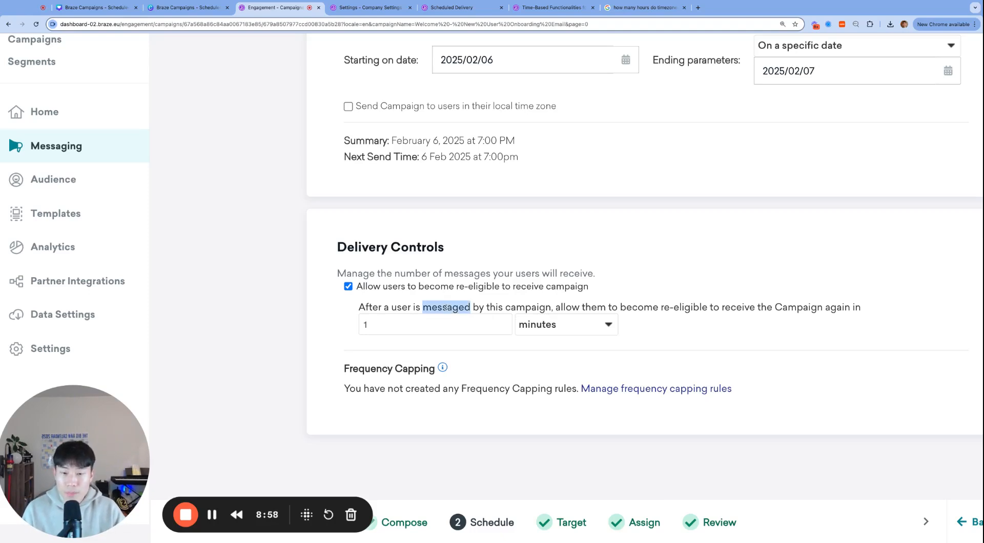
{"action": "double_click", "coordinate": [401, 308]}
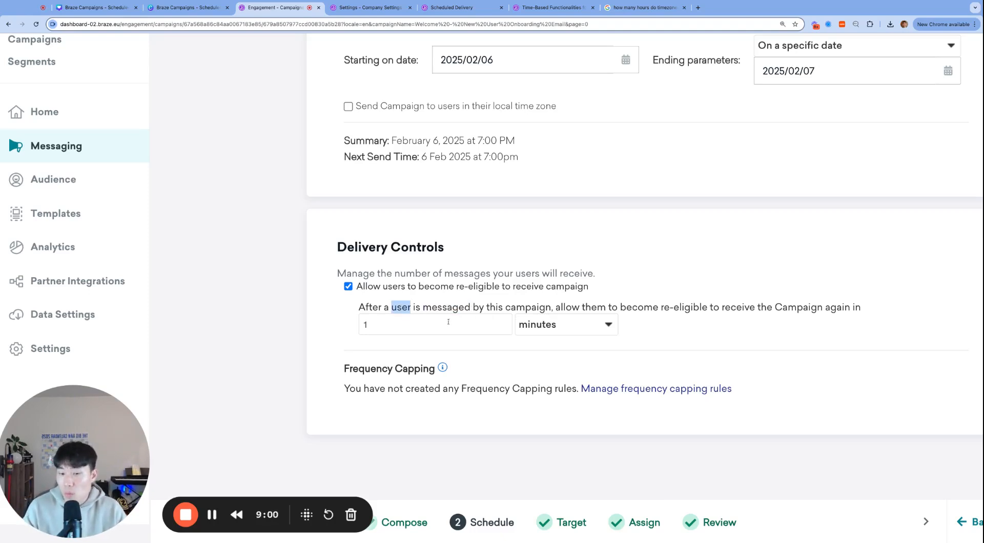
{"action": "left_click", "coordinate": [499, 300]}
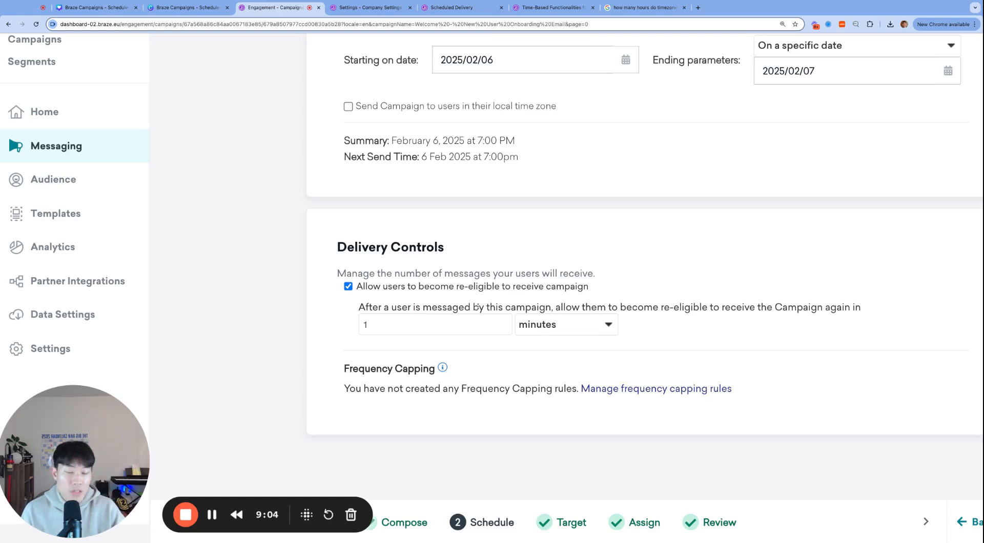
{"action": "double_click", "coordinate": [477, 307]}
{"action": "left_click", "coordinate": [470, 395]}
Examine the Frequency Capping section and its explanation, and return to the time-based scheduling options
{"action": "left_click_drag", "start_coordinate": [346, 362], "coordinate": [775, 393]}
{"action": "left_click", "coordinate": [775, 394]}
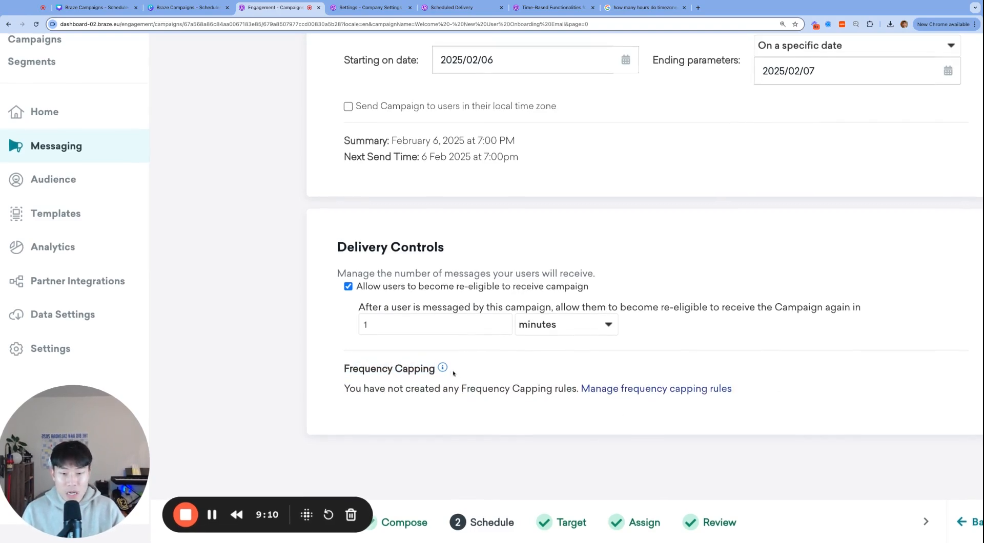
{"action": "mouse_move", "coordinate": [444, 369]}
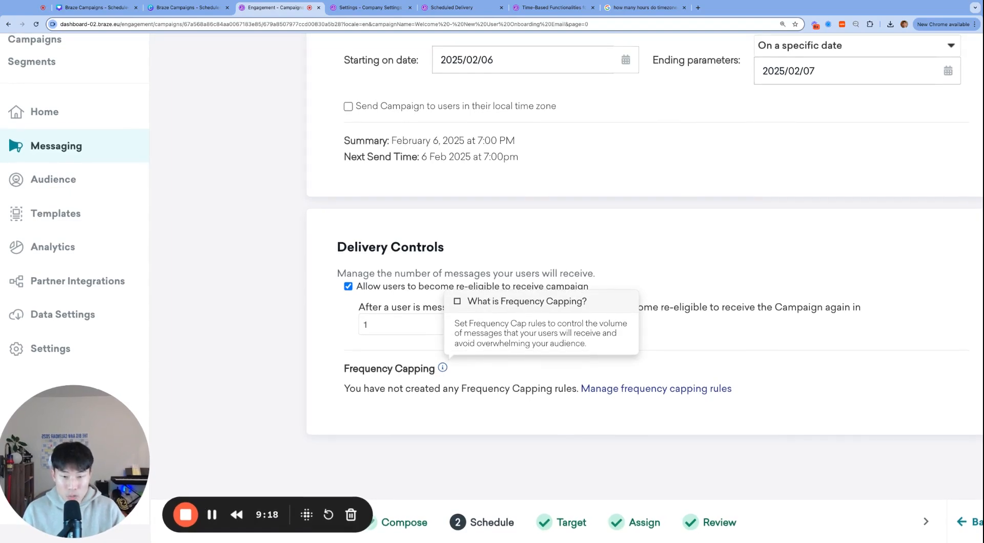
{"action": "key", "text": "super+minus"}
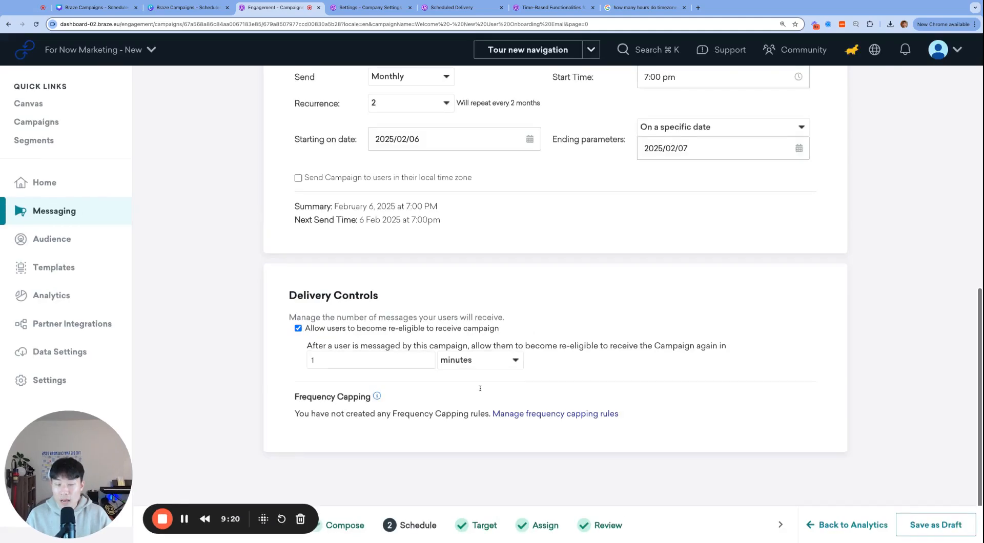
{"action": "left_click_drag", "start_coordinate": [294, 393], "coordinate": [620, 415]}
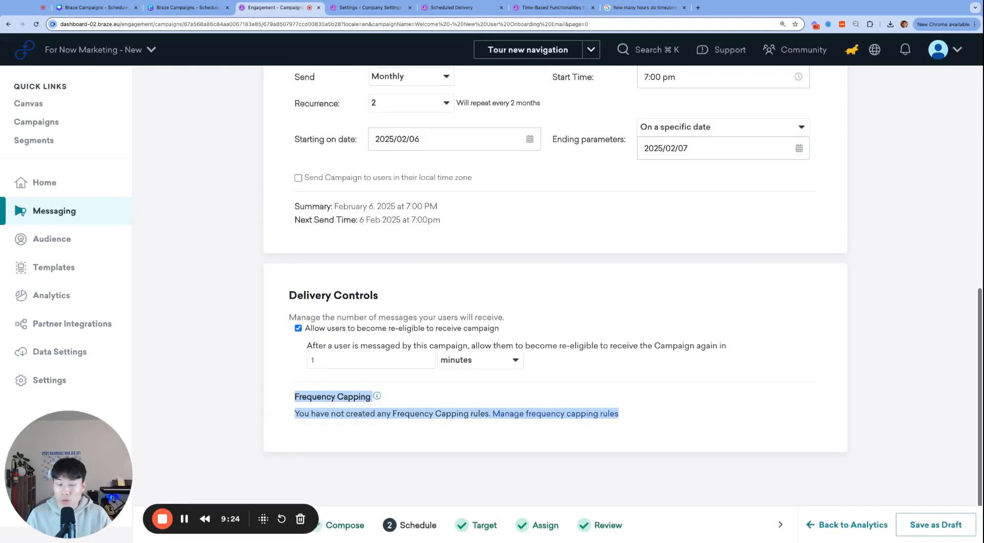
{"action": "left_click", "coordinate": [641, 403]}
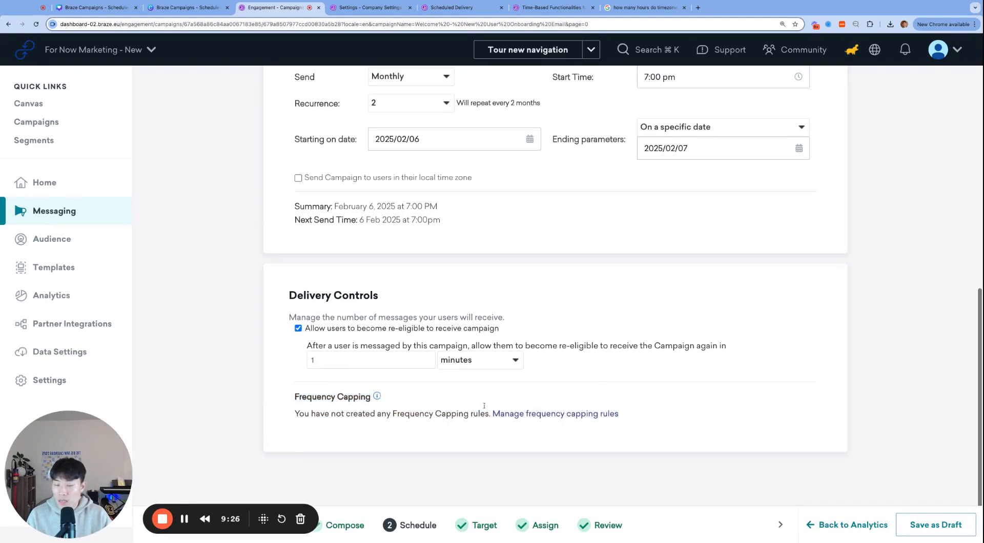
{"action": "scroll", "coordinate": [359, 433], "scroll_direction": "up", "scroll_amount": 2}
{"action": "scroll", "coordinate": [414, 434], "scroll_direction": "up", "scroll_amount": 6}
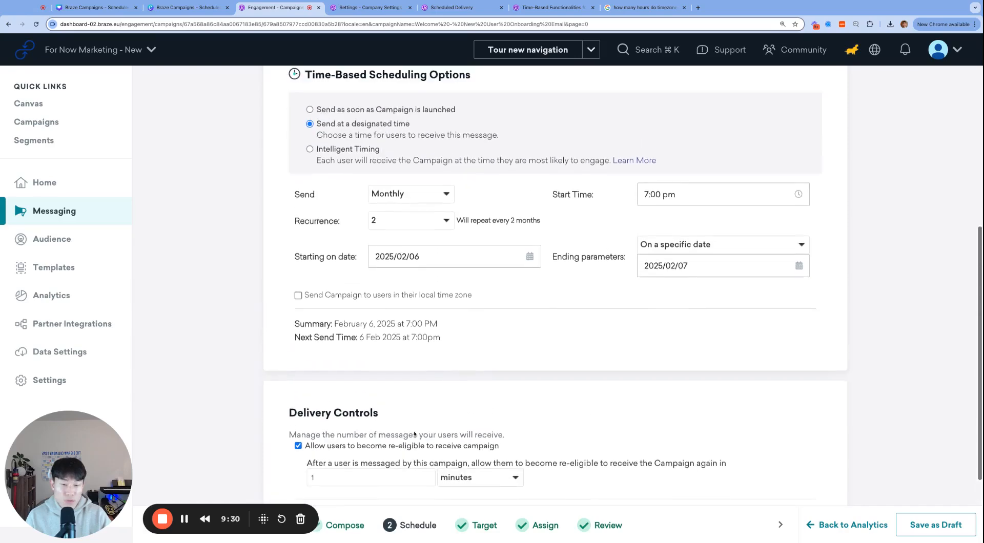